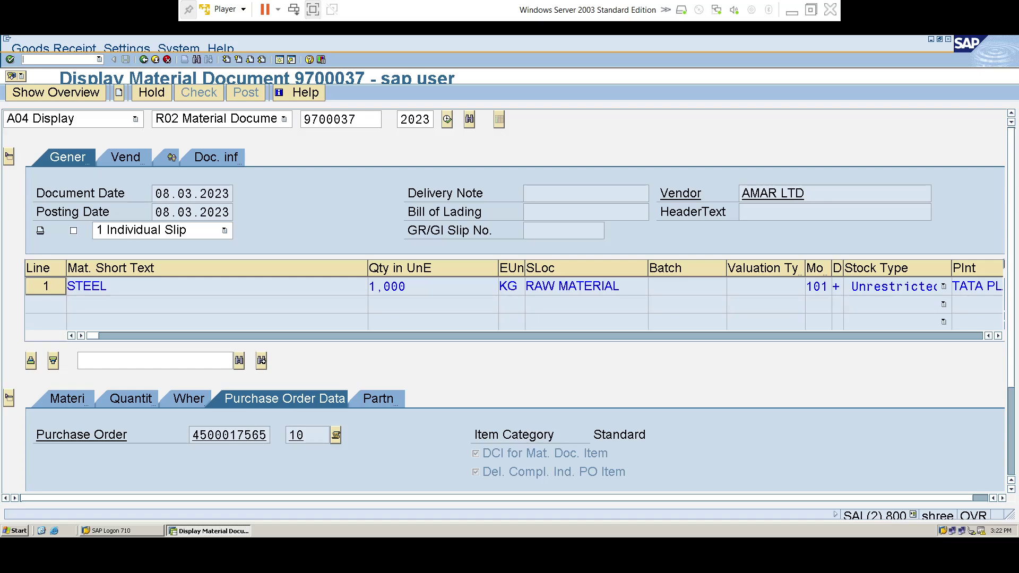
# Open plant maintenance with transaction OX10 and start a new plant entry
pyautogui.write('/NXK10')
pyautogui.press('Return')
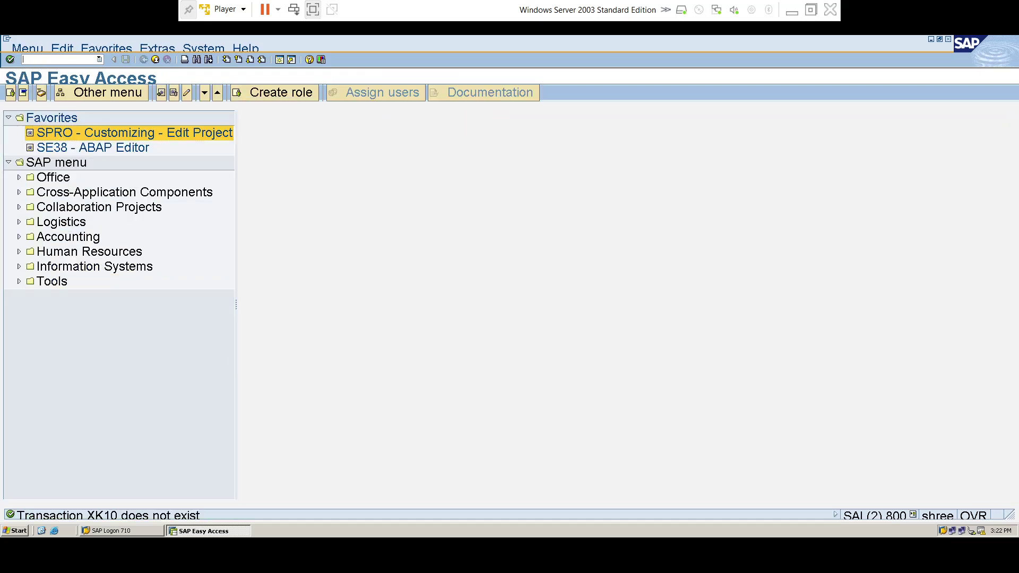
pyautogui.write('0X10')
pyautogui.press('Return')
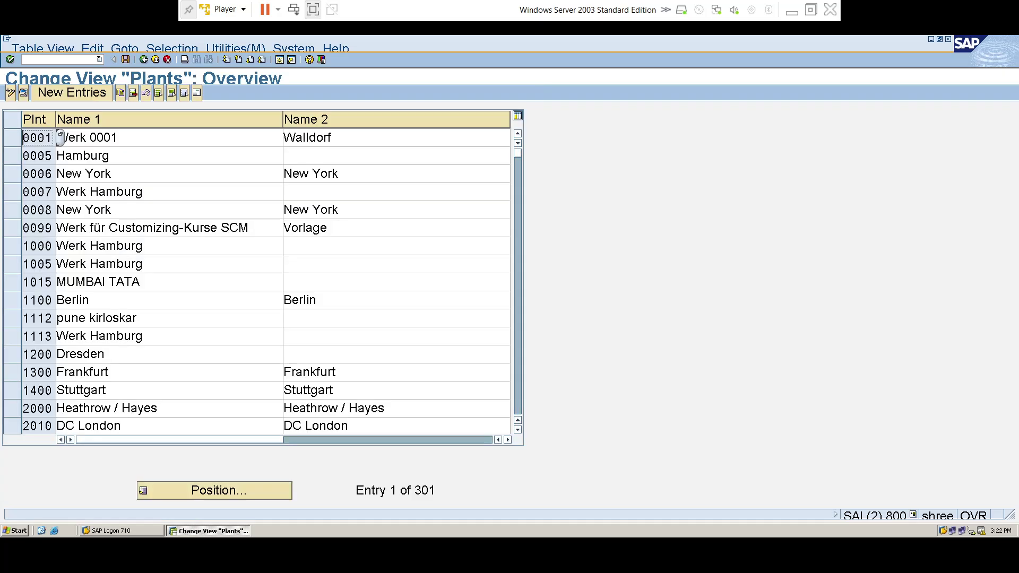
pyautogui.click(65, 93)
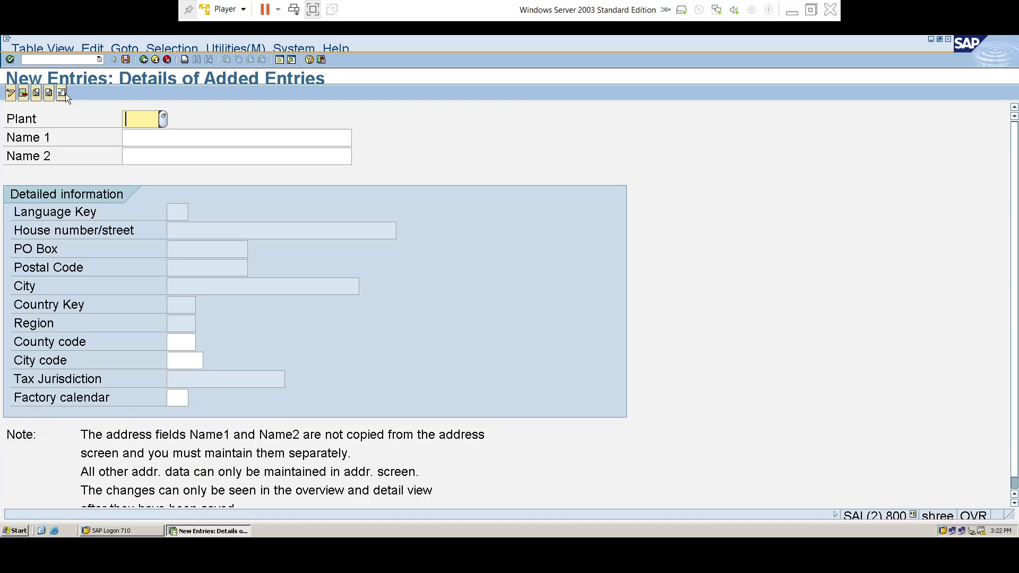
# Enter plant code TA00 with the name TATA NEW PLANT
pyautogui.write('TA00')
pyautogui.press('Tab')
pyautogui.write('T')
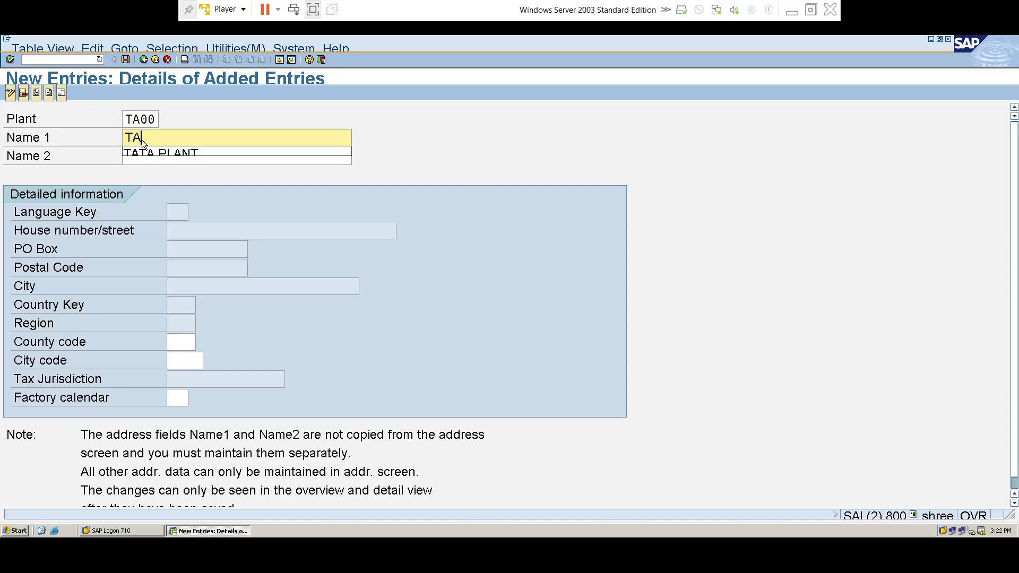
pyautogui.write('ATA N')
pyautogui.press('BackSpace')
pyautogui.write('NEW')
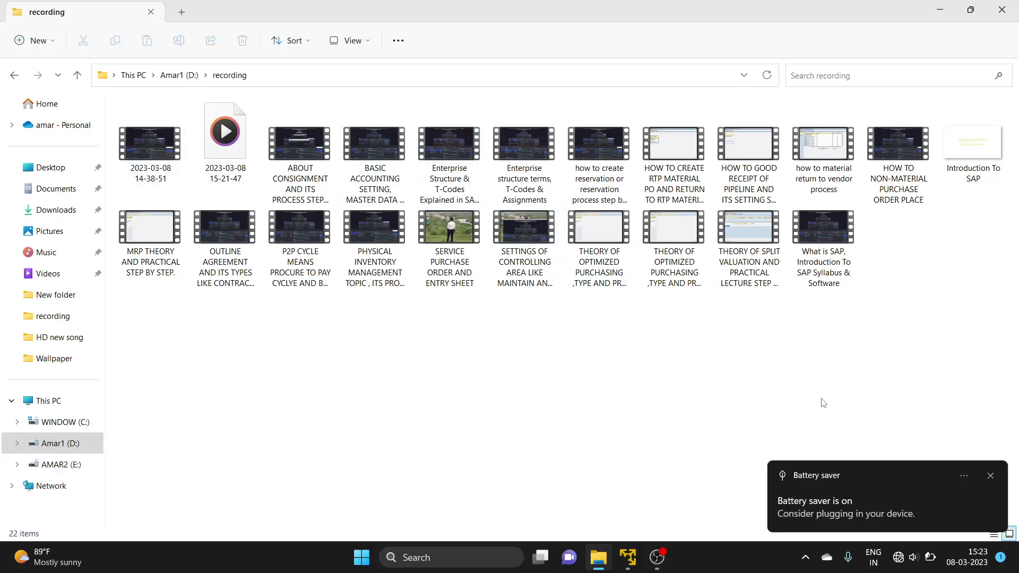
pyautogui.click(991, 475)
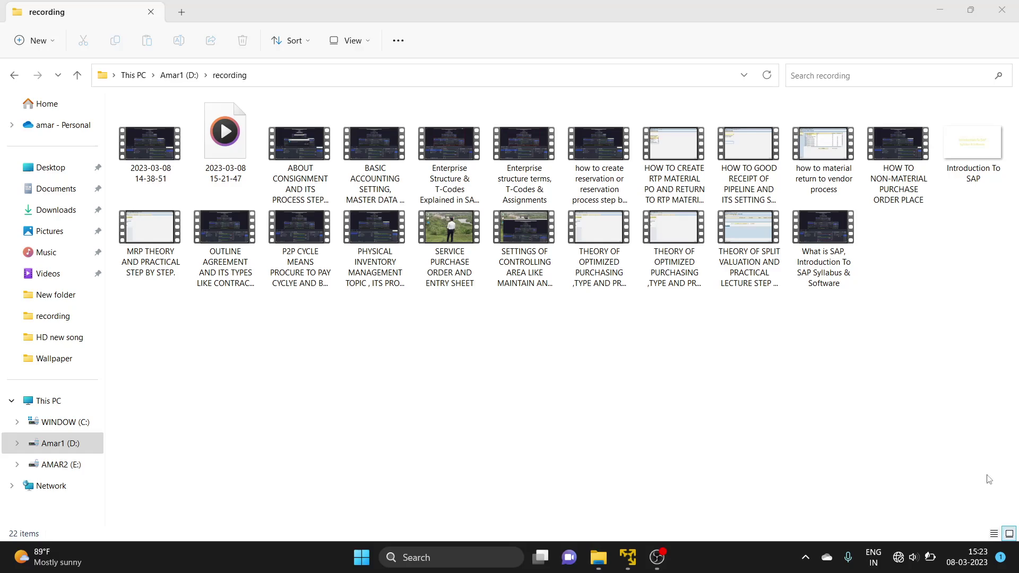
pyautogui.click(657, 558)
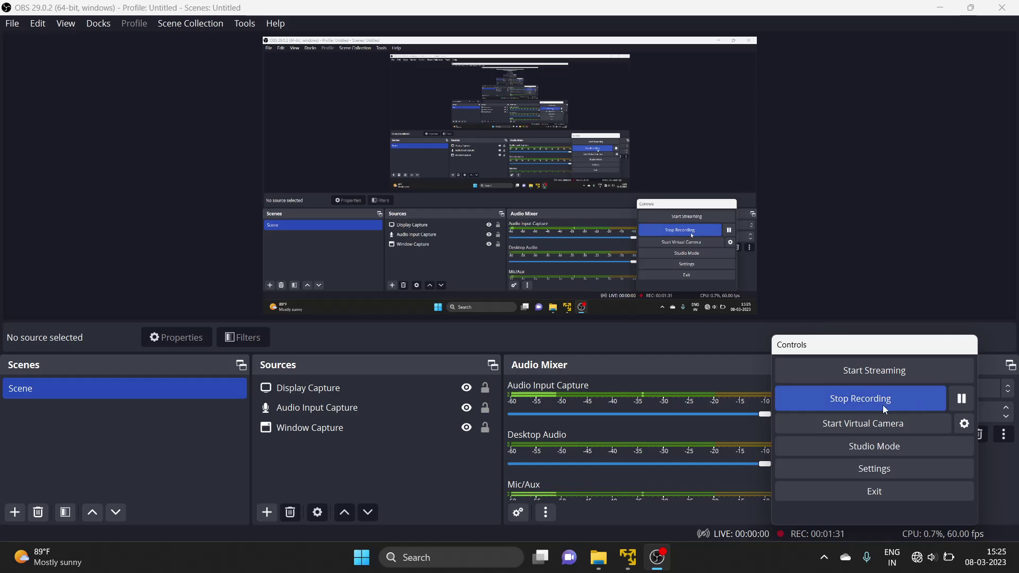
pyautogui.click(963, 402)
pyautogui.click(962, 399)
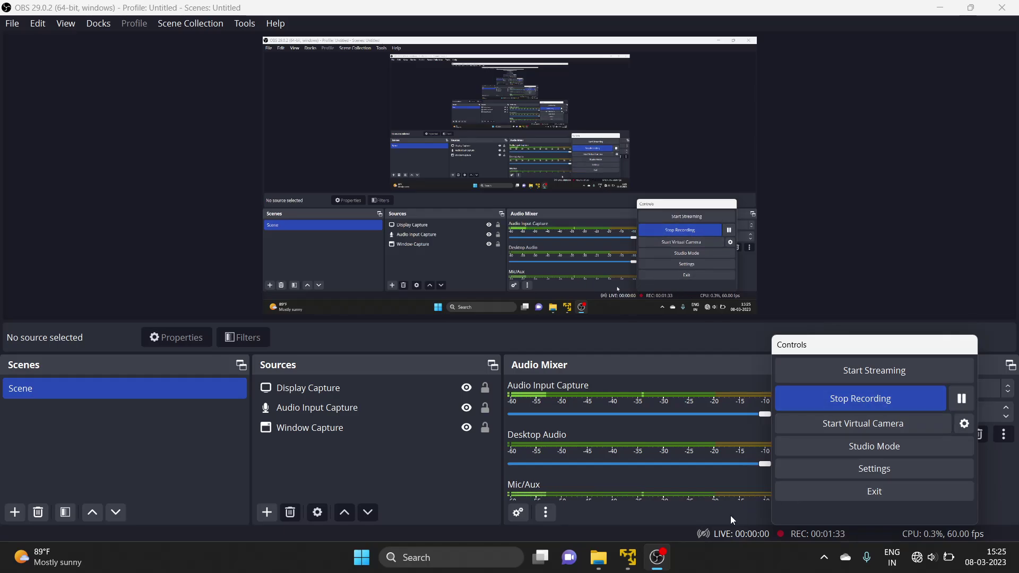
pyautogui.click(628, 561)
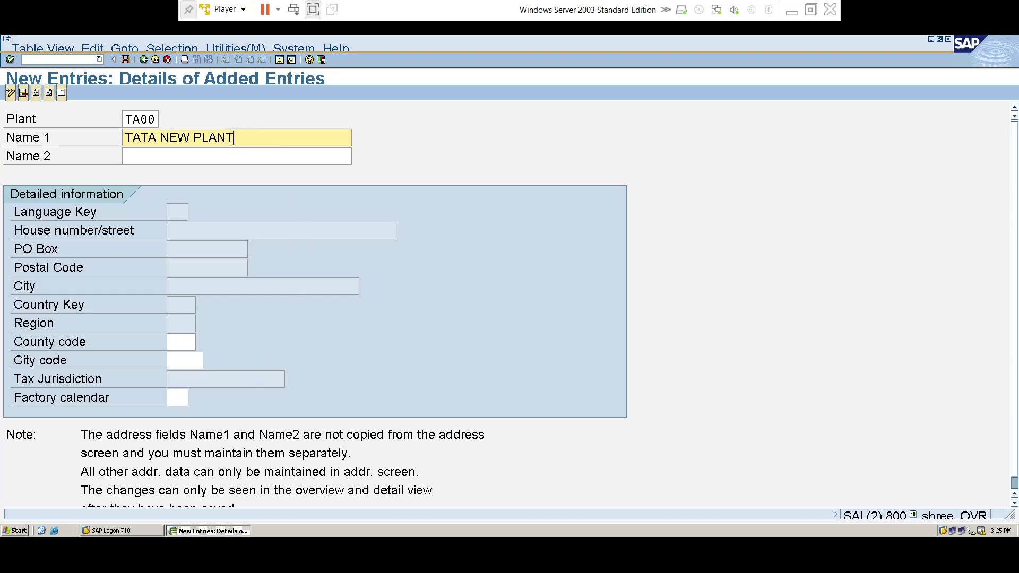
# Assign factory calendar 01 to the new plant and save the entry to reach its address data
pyautogui.click(180, 398)
pyautogui.write('01')
pyautogui.press('Return')
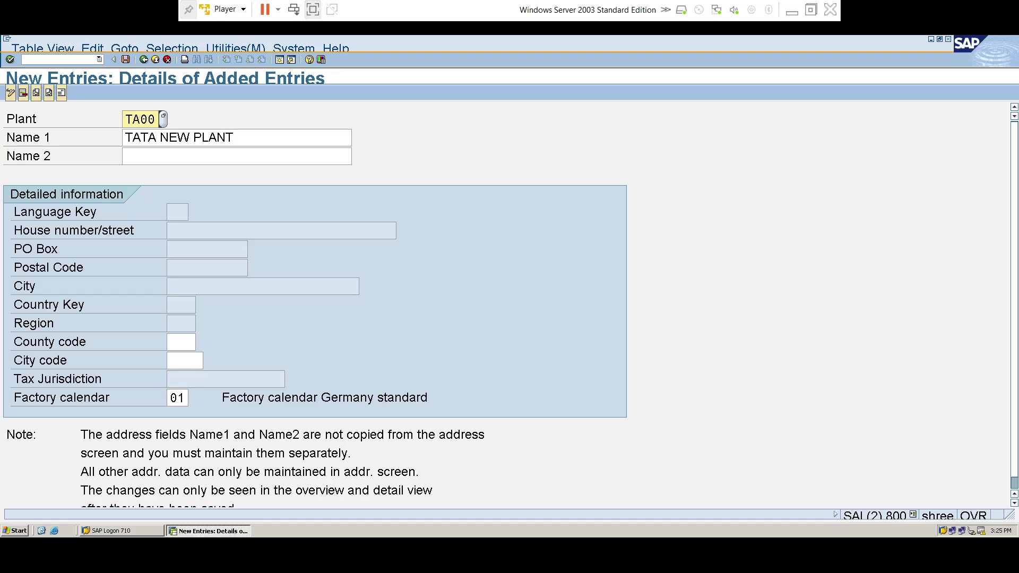
pyautogui.click(125, 59)
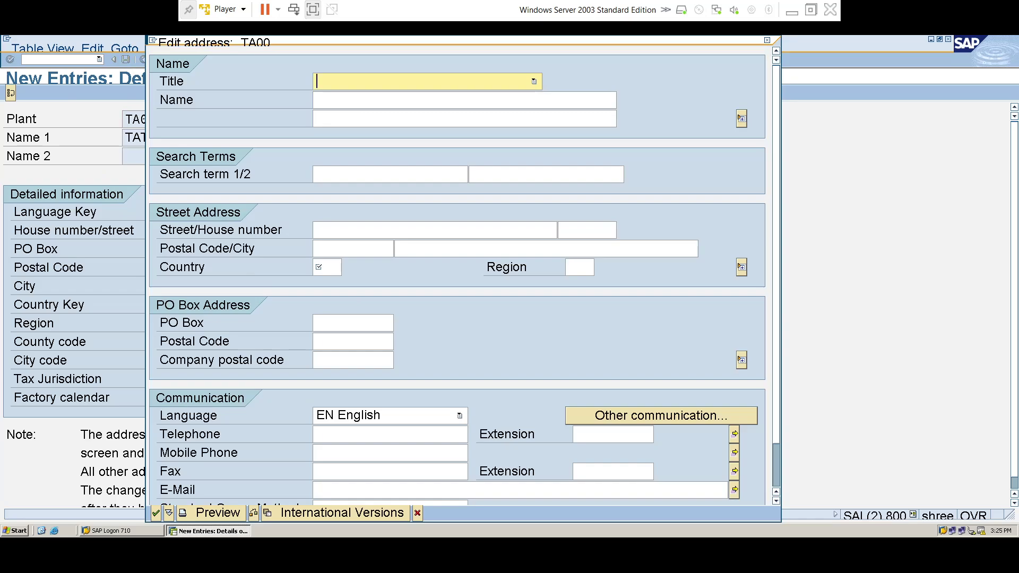
# Fill in the plant address with title Company, name TATA NEW PLANT and search term TATA
pyautogui.write('Company')
pyautogui.press('Tab')
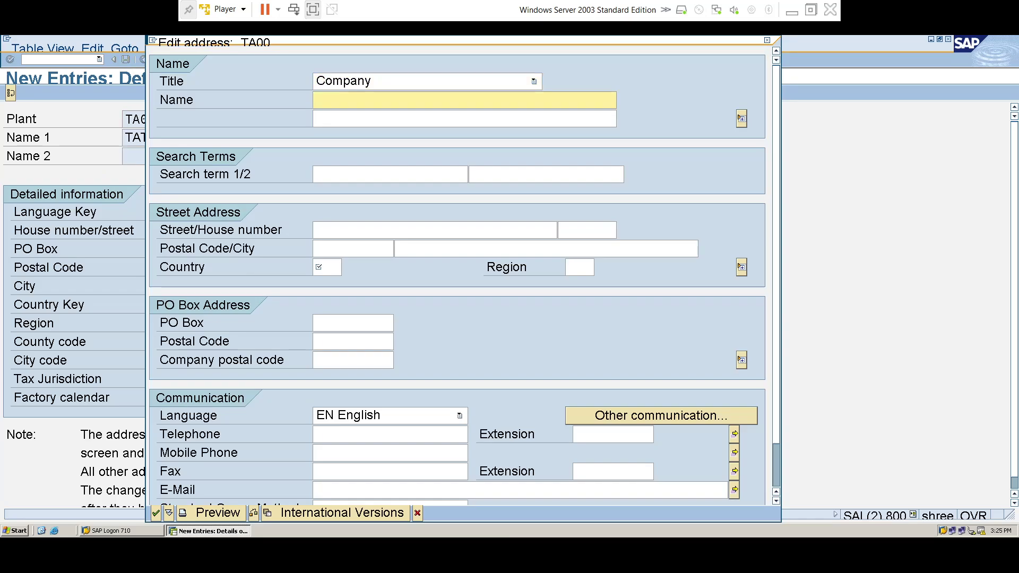
pyautogui.write('TATA')
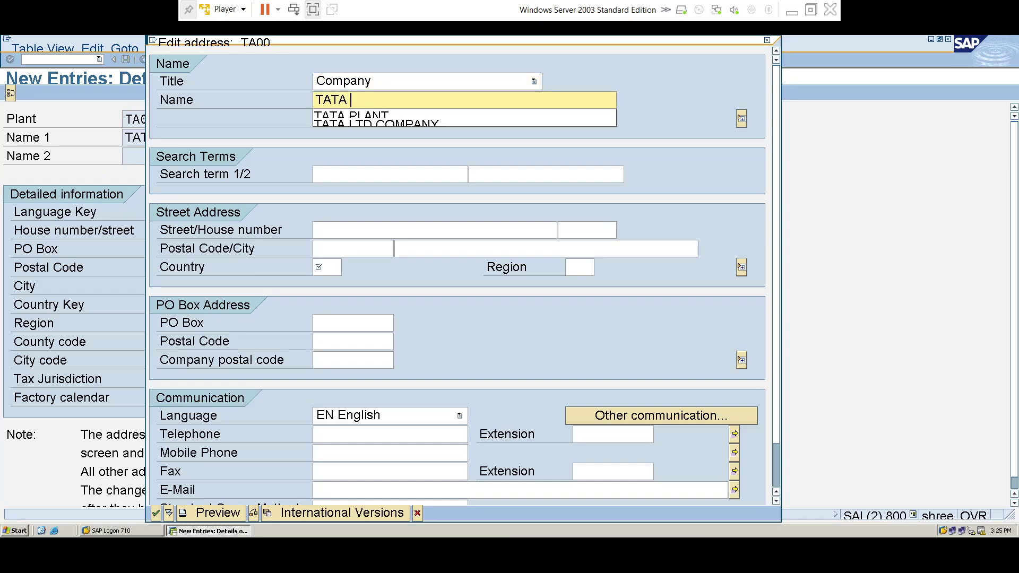
pyautogui.write(' NEW PLANT')
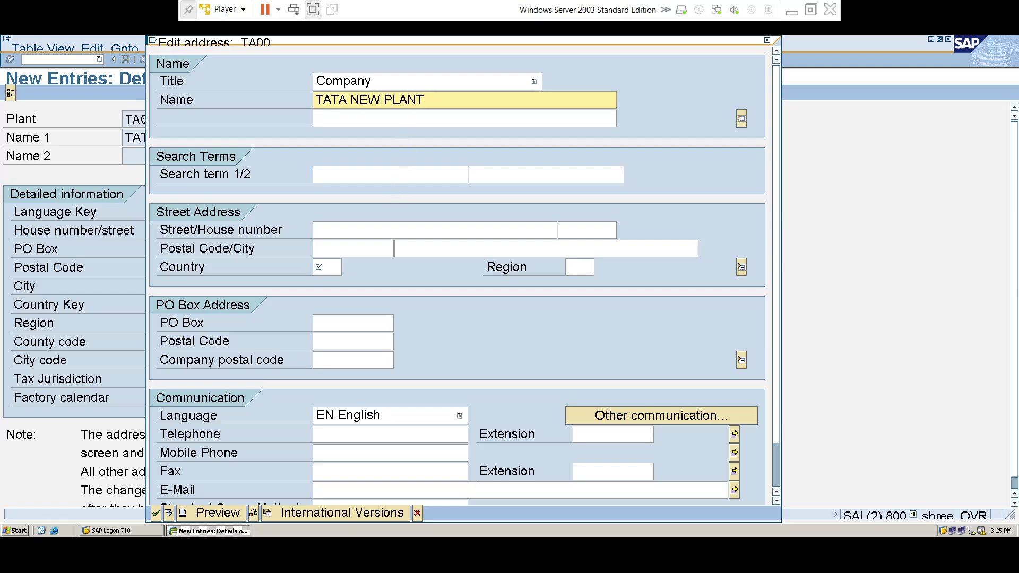
pyautogui.click(390, 174)
pyautogui.write('TATA')
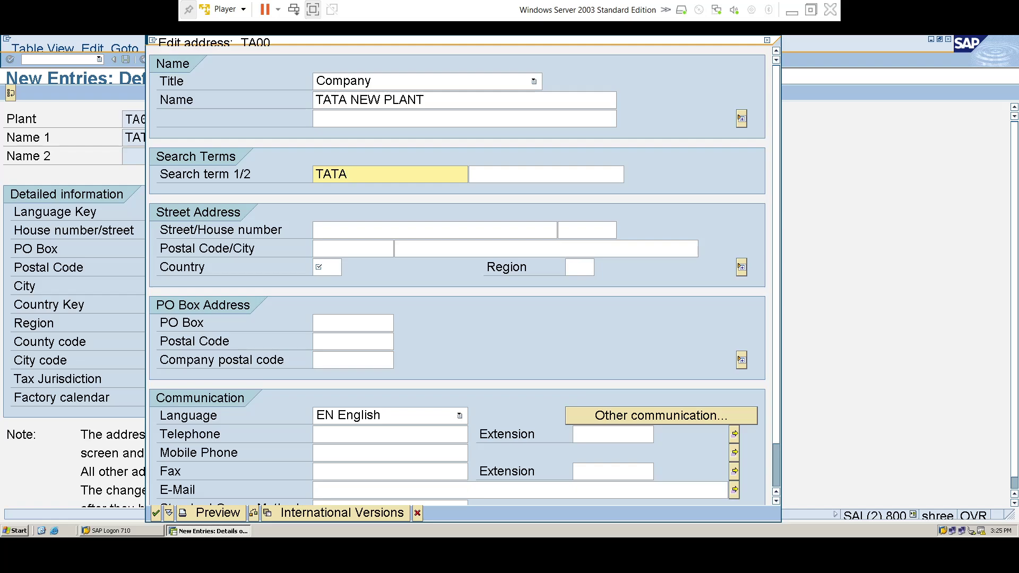
# Set the plant address to country IN and region 13, and save it under the proposed customizing request
pyautogui.click(320, 267)
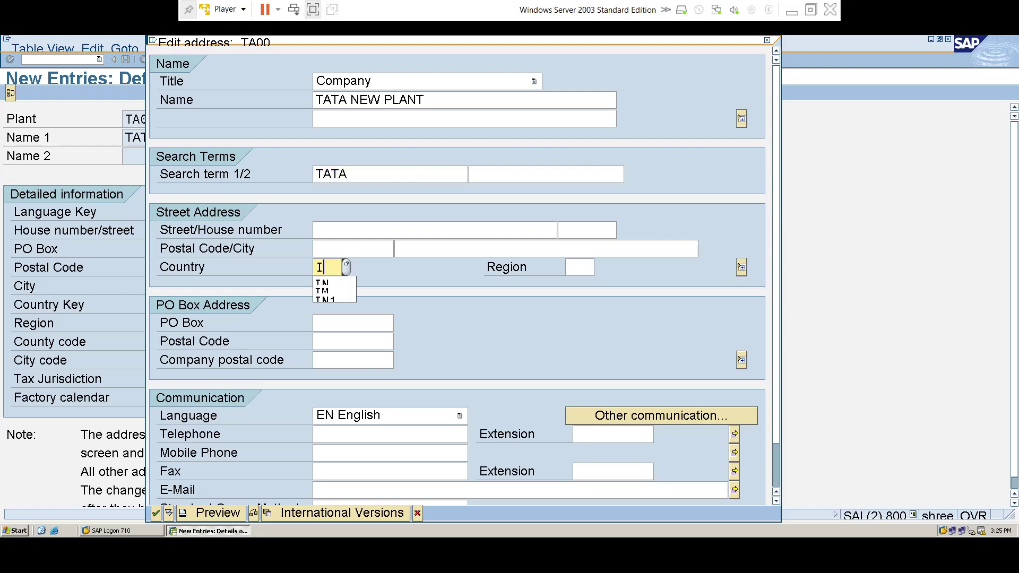
pyautogui.write('IN')
pyautogui.press('Tab')
pyautogui.write('13')
pyautogui.hotkey('ctrl', 's')
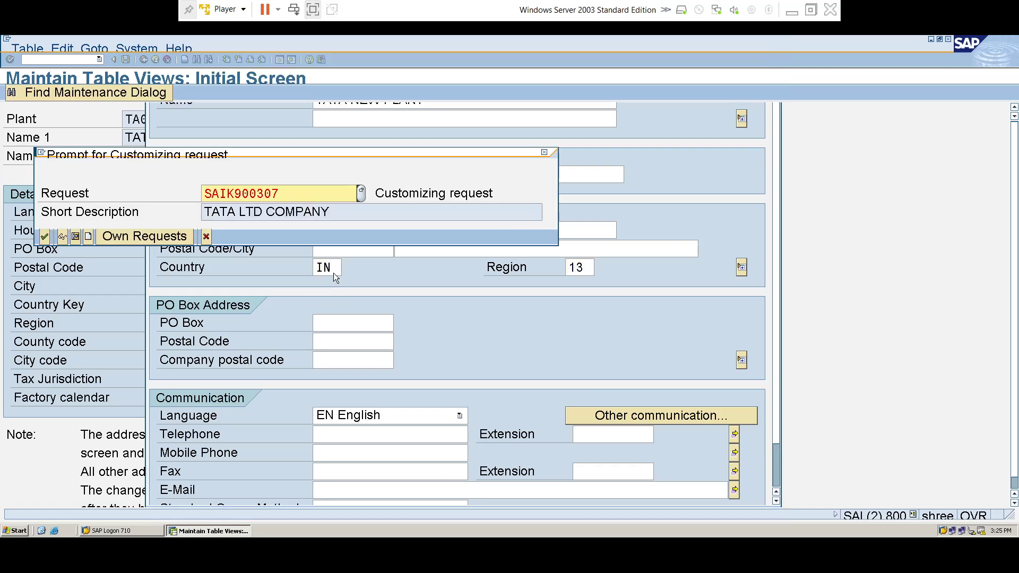
pyautogui.press('Return')
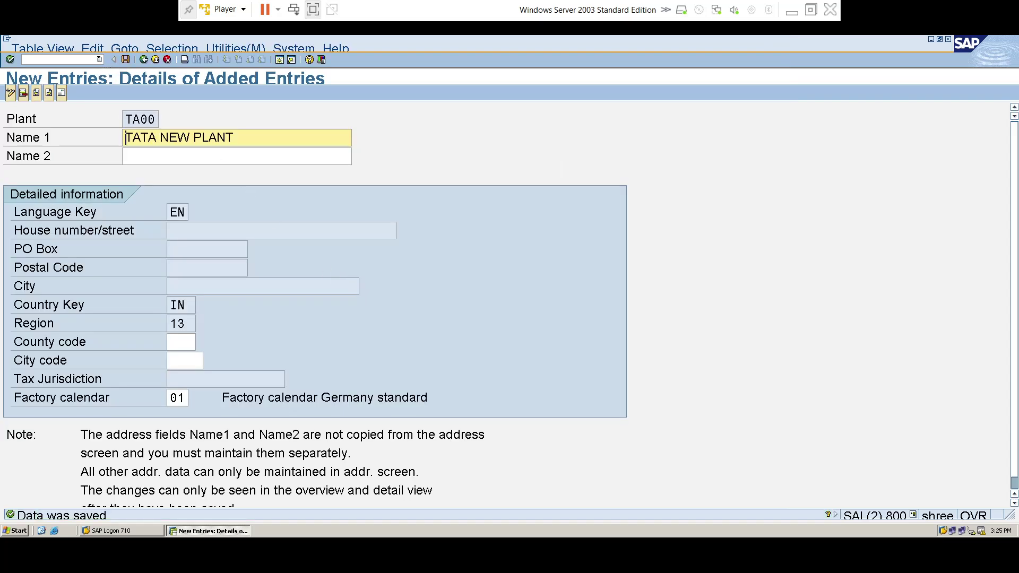
# Open storage location maintenance for plant TA00 with transaction OX09
pyautogui.click(24, 59)
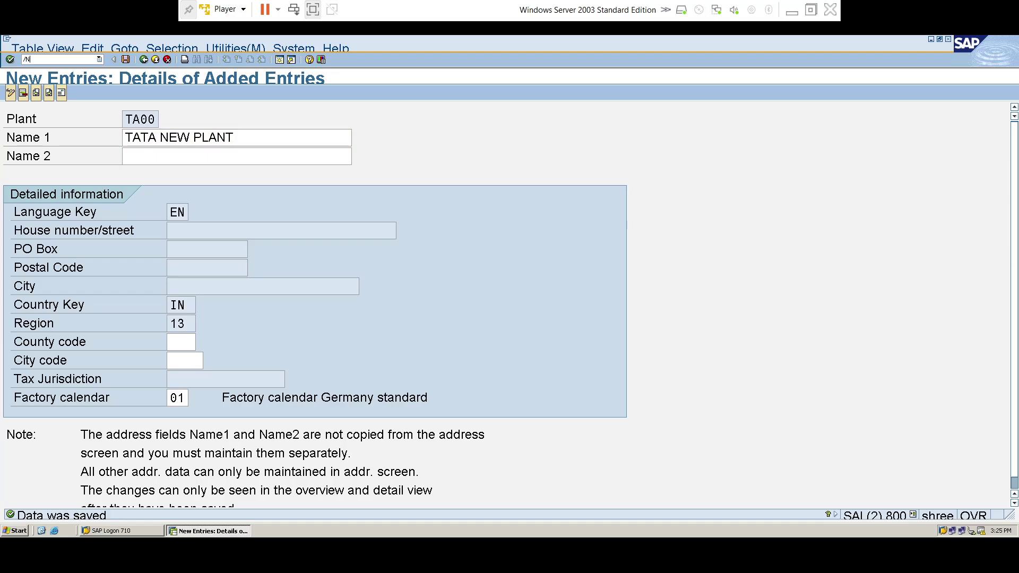
pyautogui.write('/NOX09')
pyautogui.press('Return')
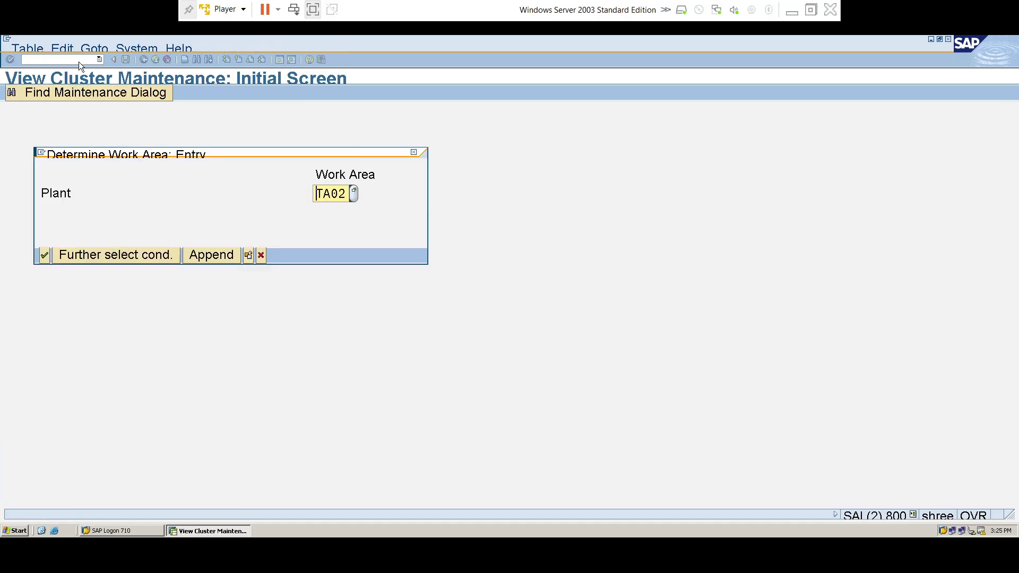
pyautogui.write('A00')
pyautogui.press('Return')
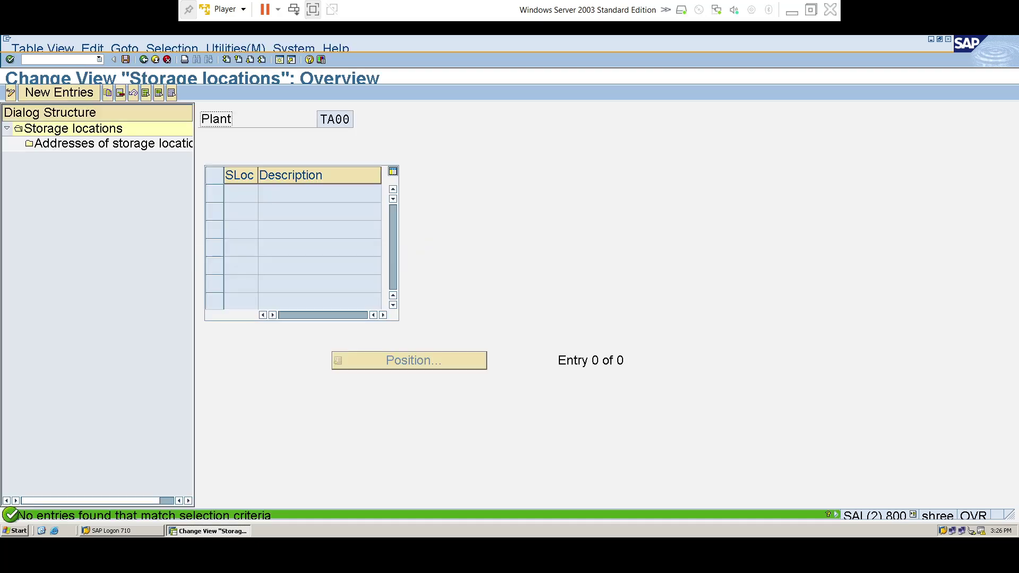
# Create storage location SL01 with the description RAW MATERIAL and save it under the proposed customizing request
pyautogui.click(62, 94)
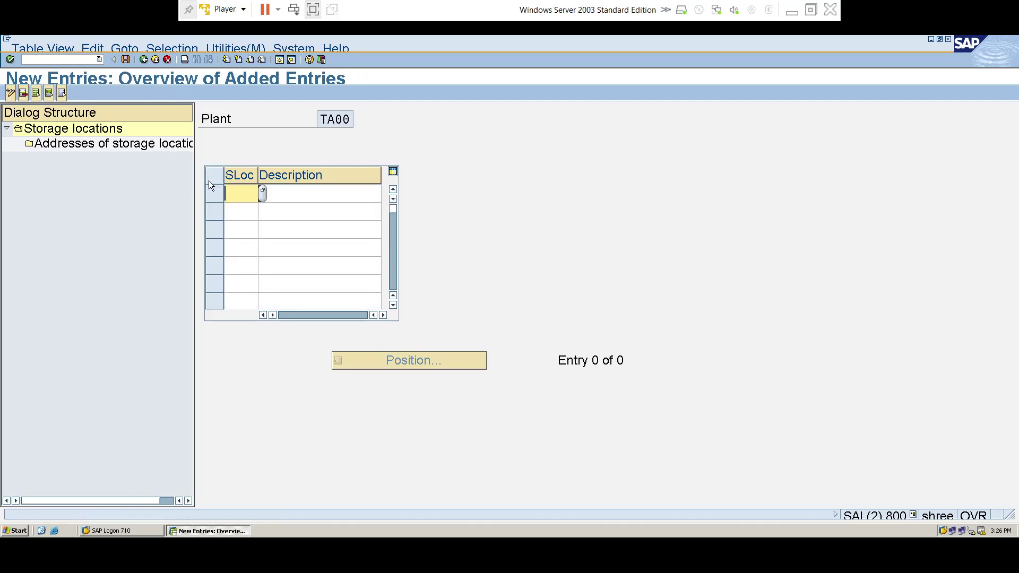
pyautogui.write('SL01')
pyautogui.press('Tab')
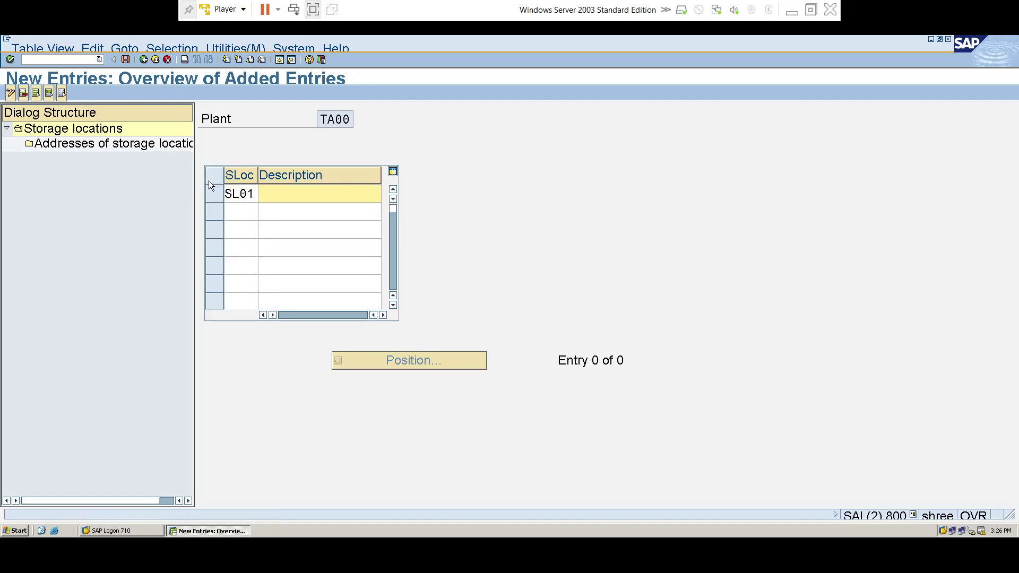
pyautogui.write('R')
pyautogui.press('Down')
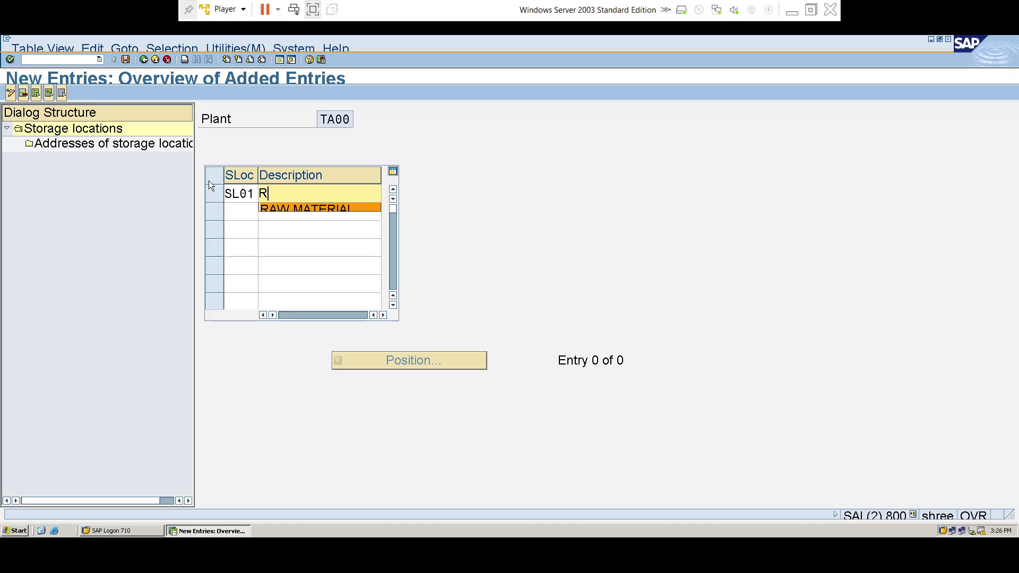
pyautogui.press('Return')
pyautogui.press('Return')
pyautogui.hotkey('ctrl', 's')
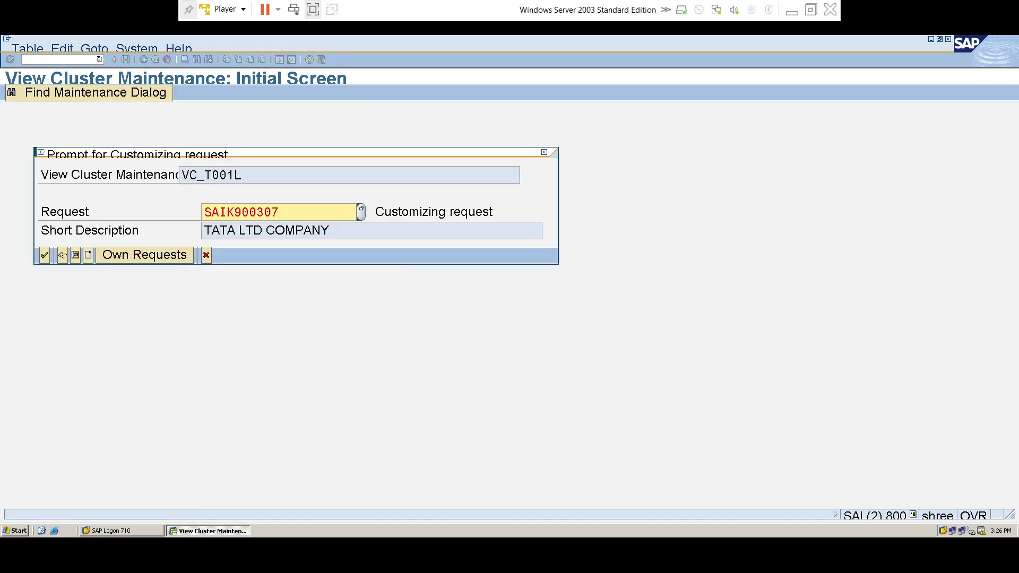
pyautogui.press('Return')
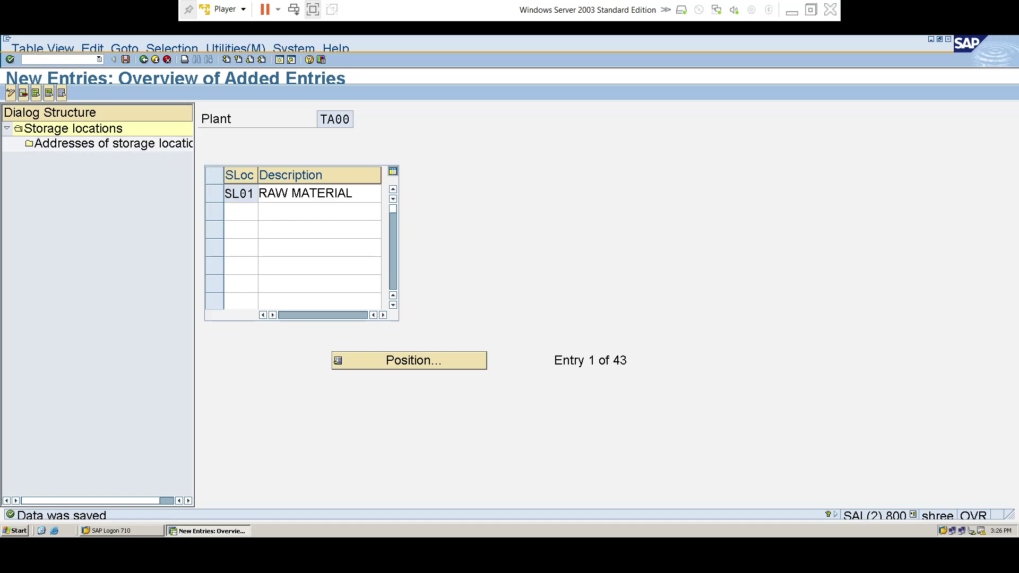
# Open the plant to company code assignment view and start a new entry
pyautogui.write('/NOX10')
pyautogui.press('Return')
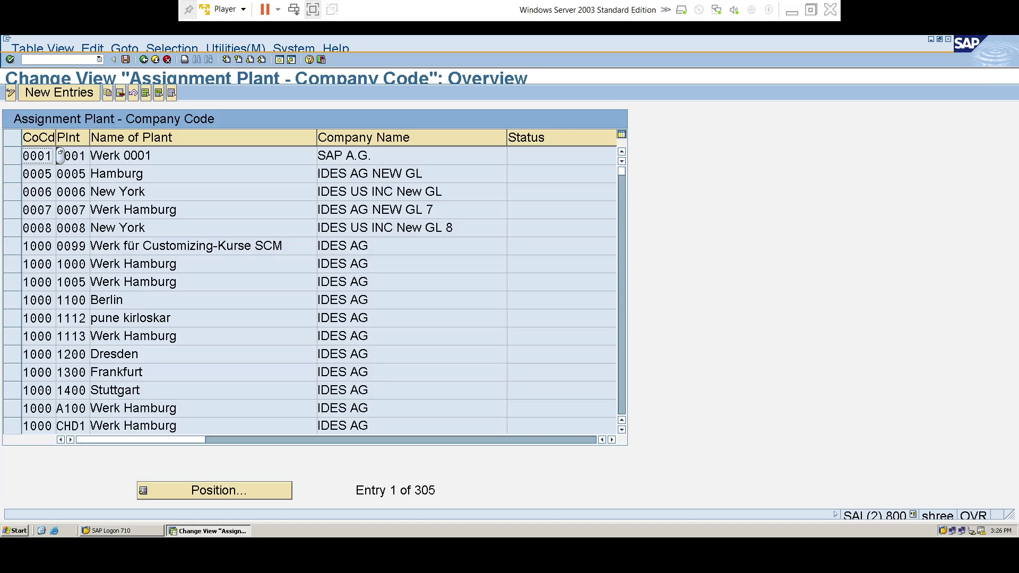
pyautogui.click(50, 94)
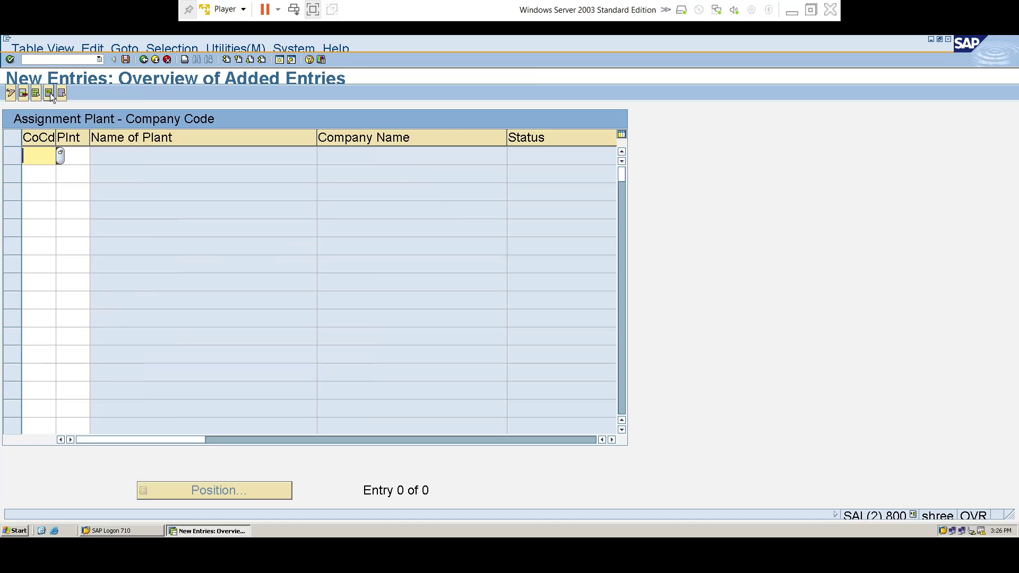
# Assign plant TA00 to company code TA01 and save the assignment under the proposed customizing request
pyautogui.write('TA01')
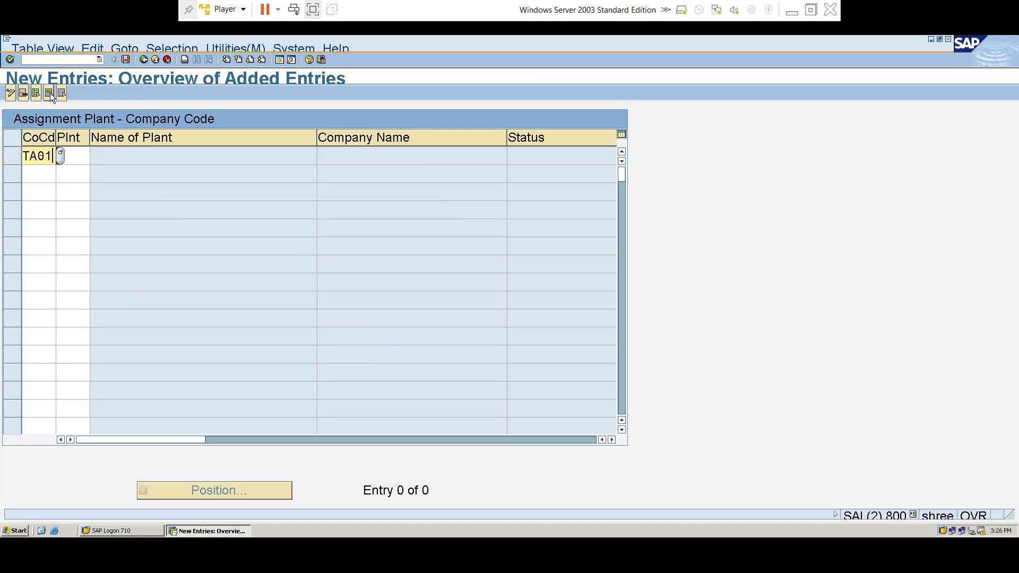
pyautogui.press('Tab')
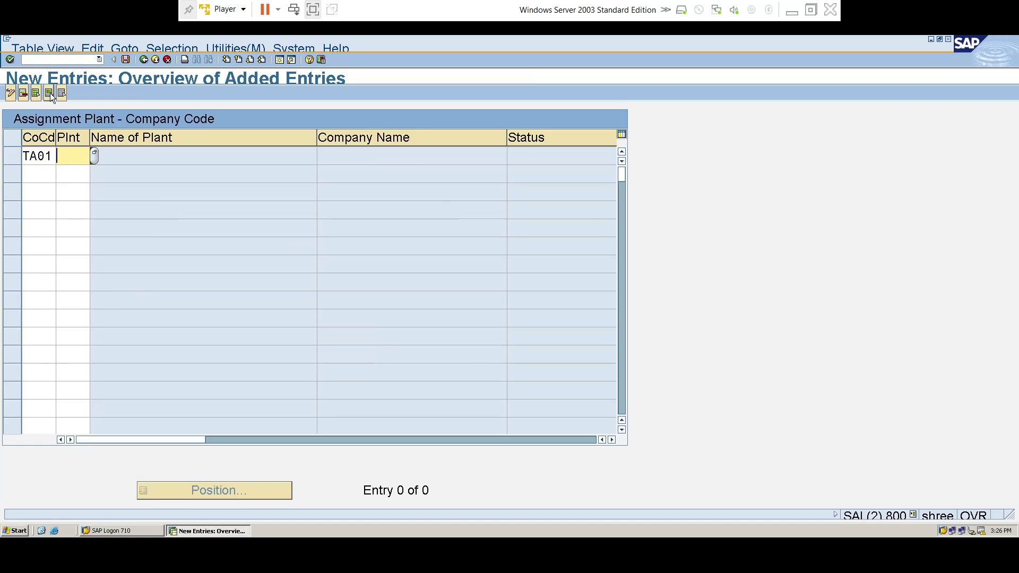
pyautogui.write('TA00')
pyautogui.press('Return')
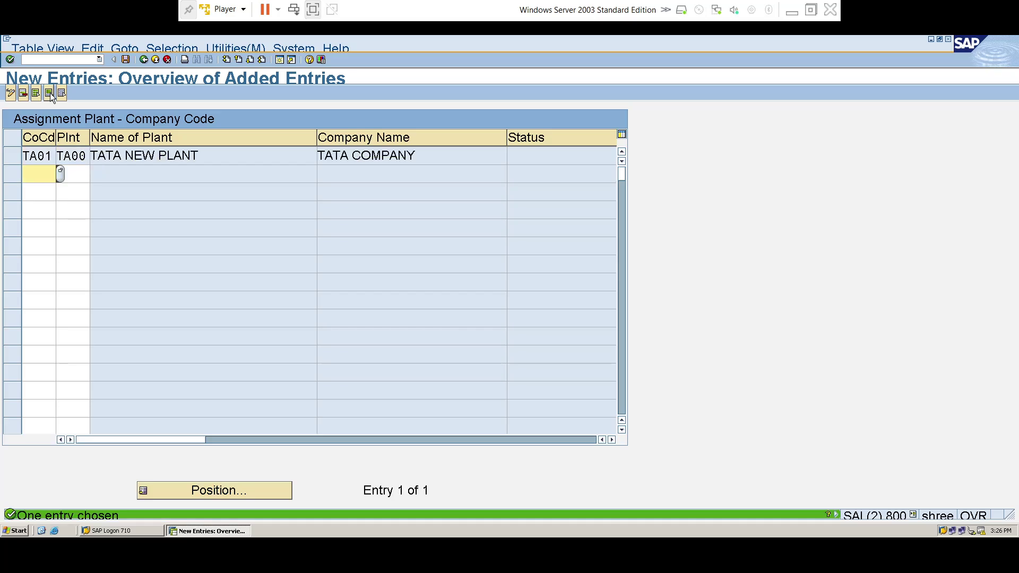
pyautogui.hotkey('ctrl', 's')
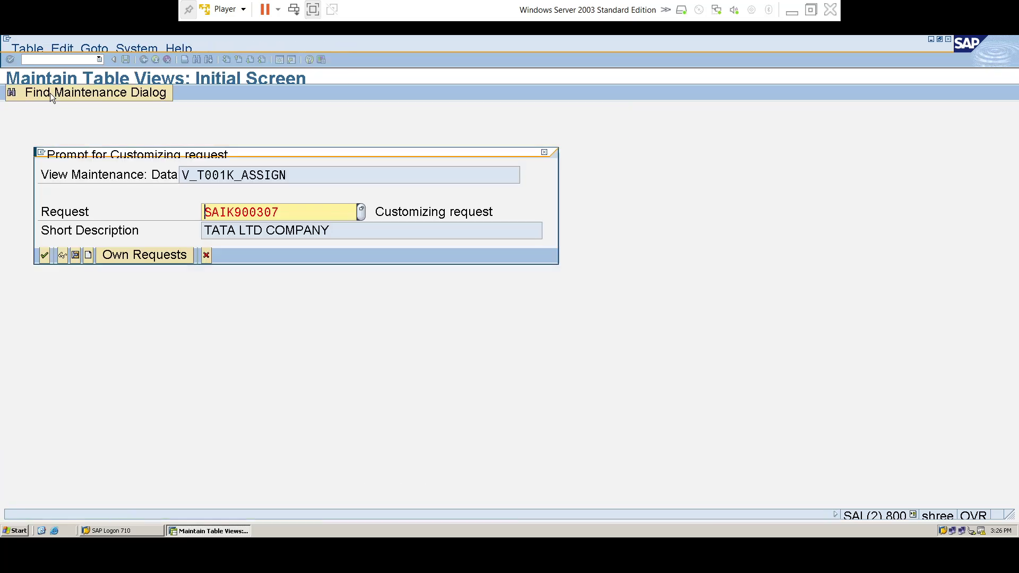
pyautogui.press('Return')
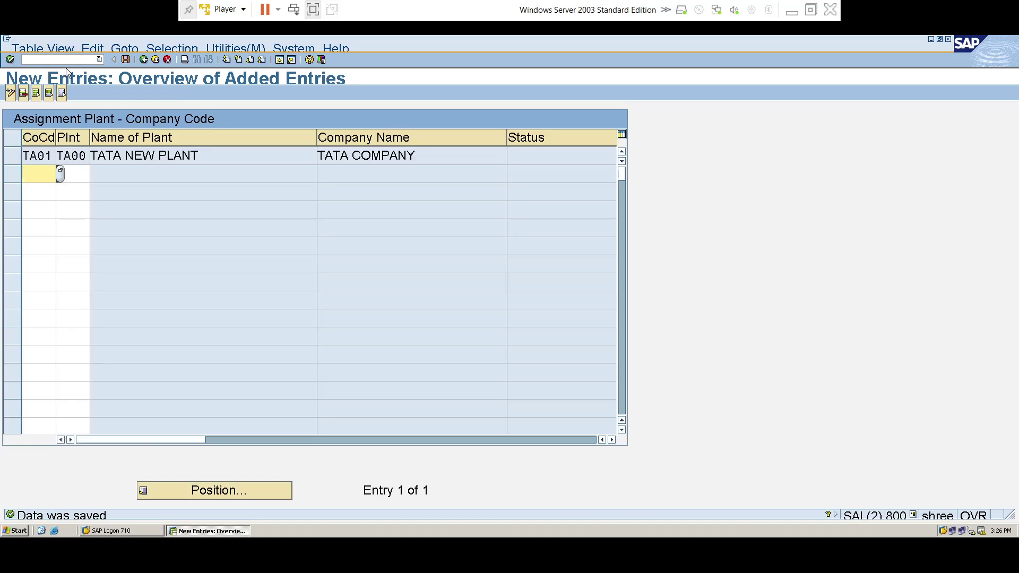
# Open the purchasing organization to plant assignment view with transaction OX17
pyautogui.click(24, 59)
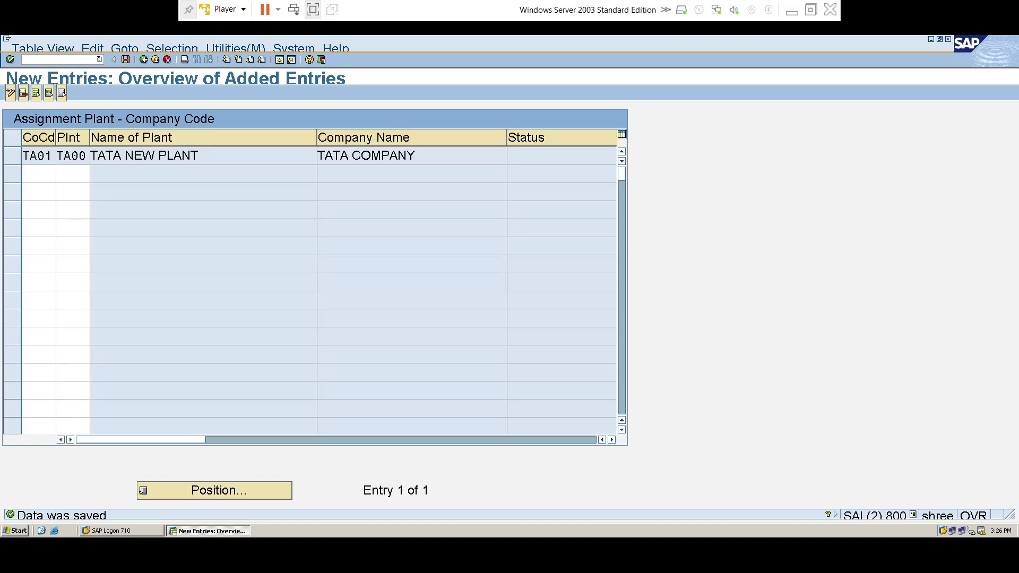
pyautogui.write('/M')
pyautogui.write('OX')
pyautogui.write('17')
pyautogui.press('Return')
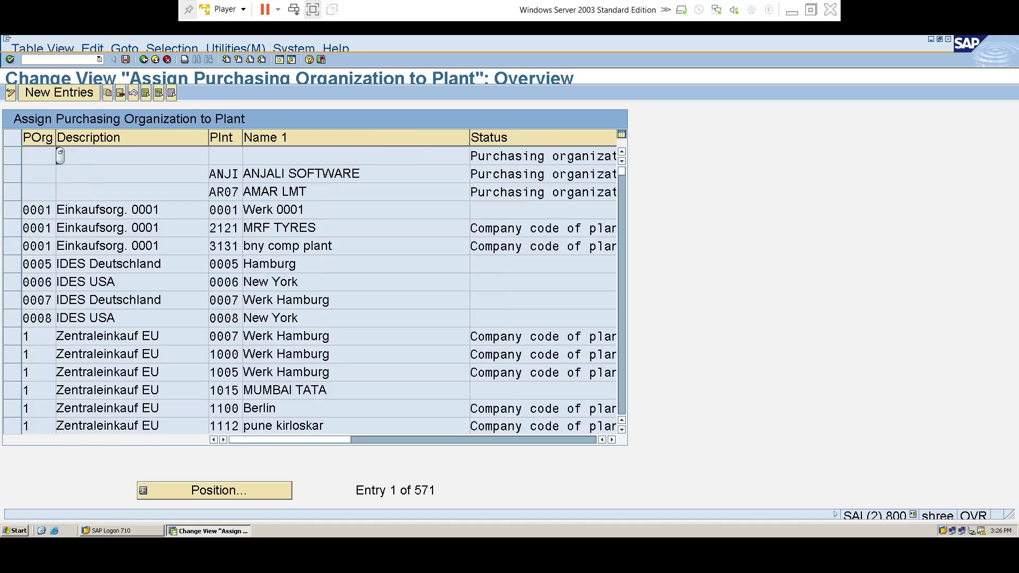
# Assign purchasing organization TA03 to plant TA00 in a new entry and save it under the proposed customizing request
pyautogui.click(44, 91)
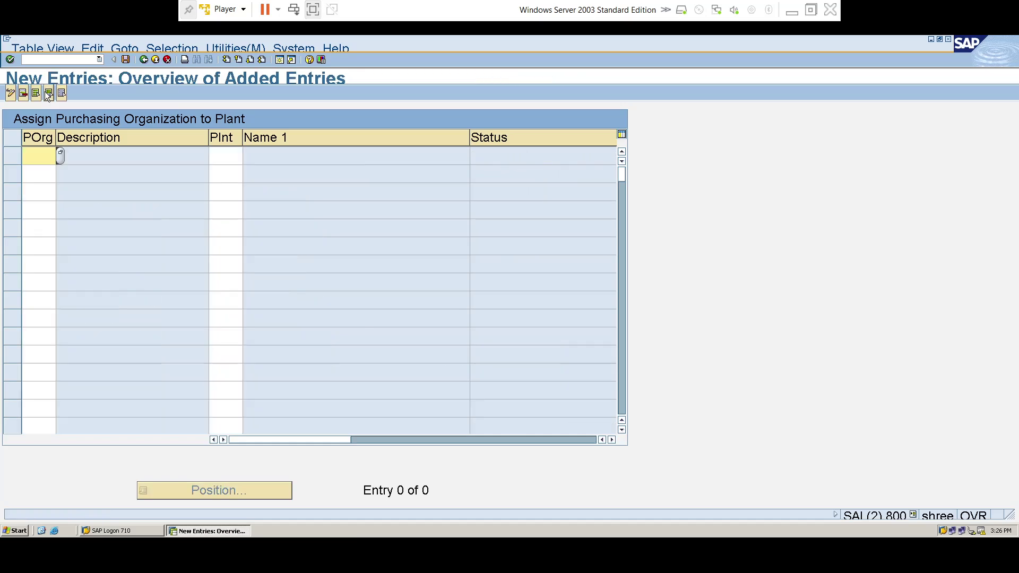
pyautogui.write('TA03')
pyautogui.press('Tab')
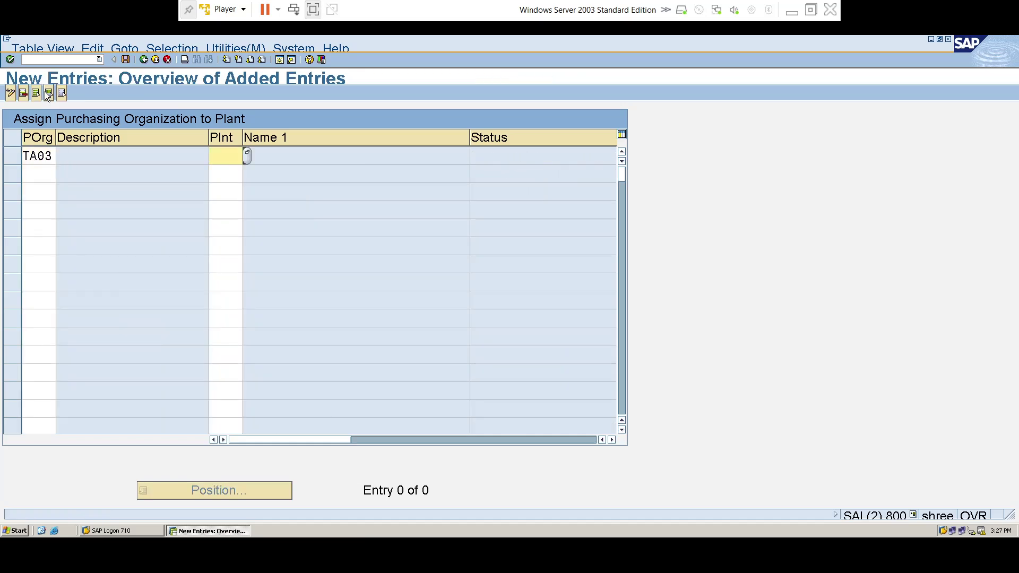
pyautogui.write('TA00')
pyautogui.press('Return')
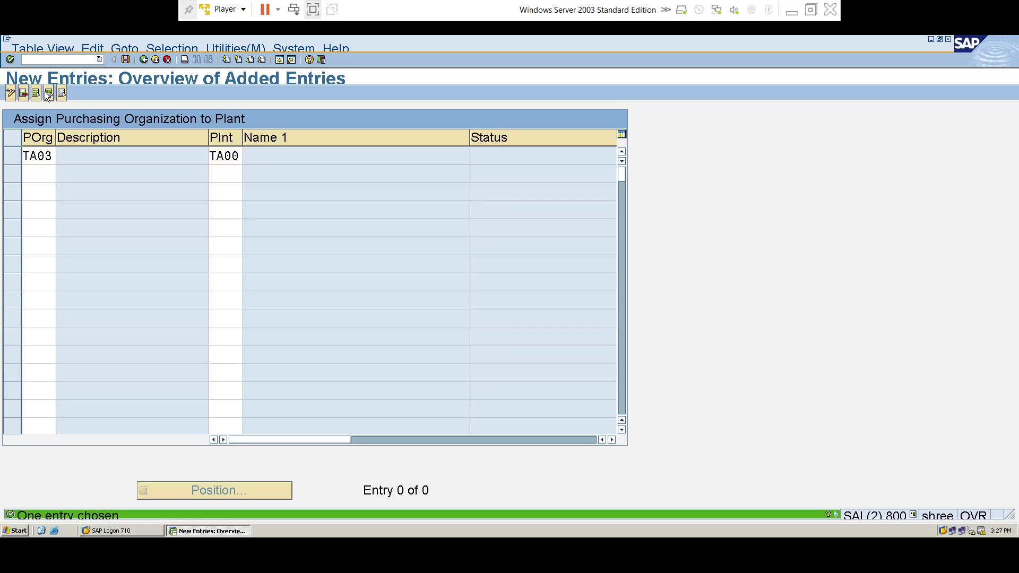
pyautogui.hotkey('ctrl', 's')
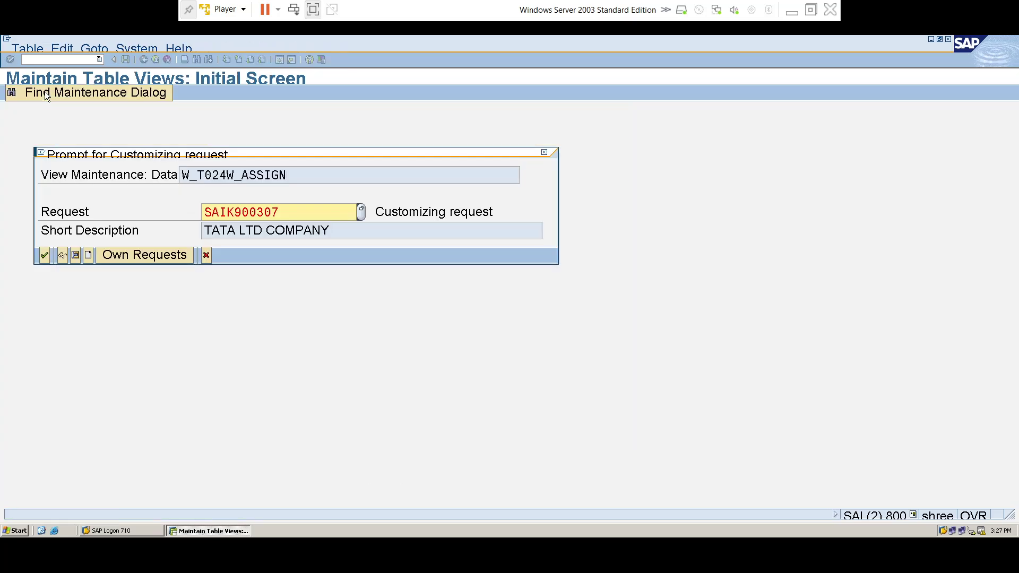
pyautogui.press('Return')
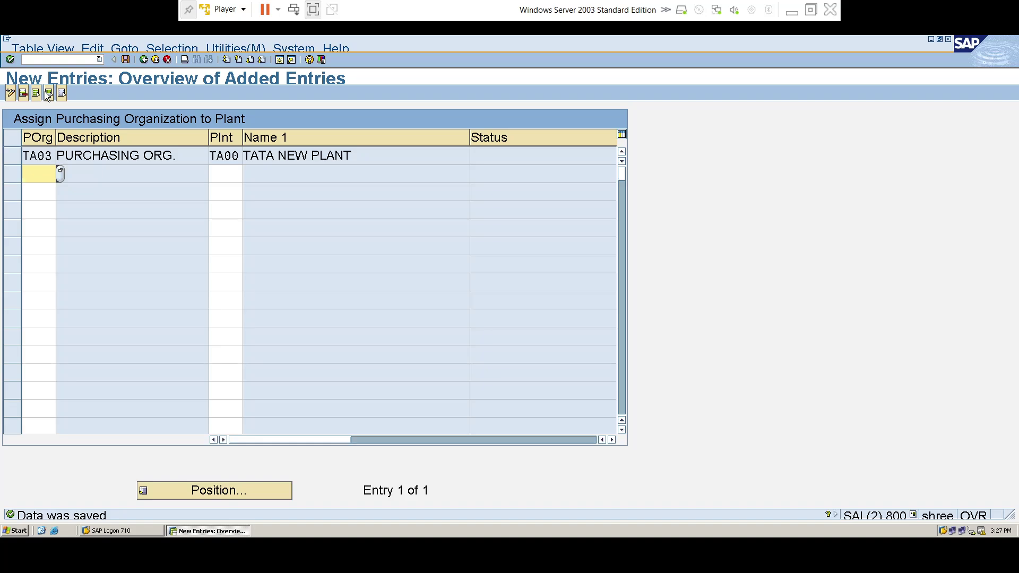
# Start creating material 1672 as a mechanical engineering raw material with transaction MM01
pyautogui.click(48, 59)
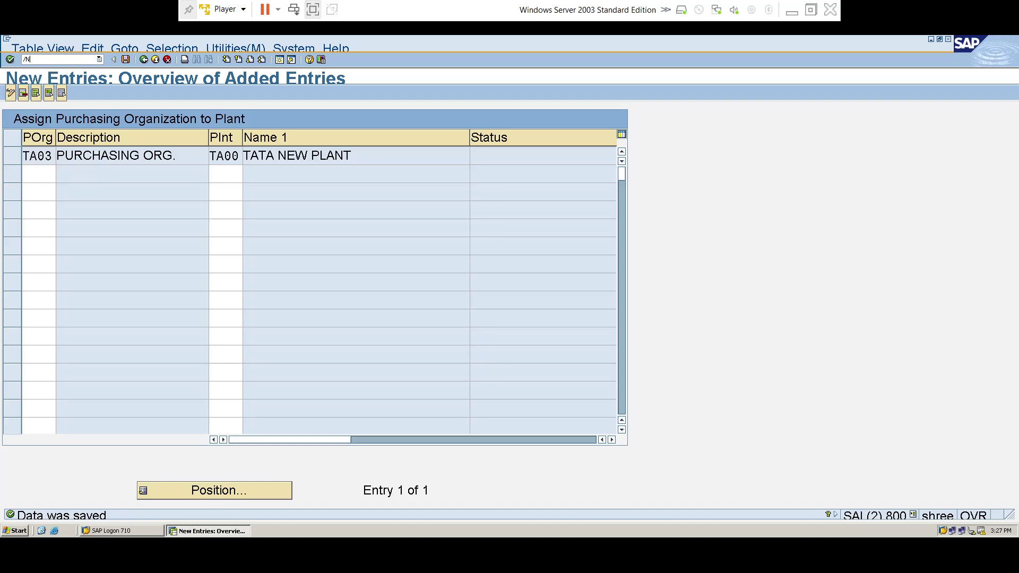
pyautogui.write('/NMM01')
pyautogui.press('Return')
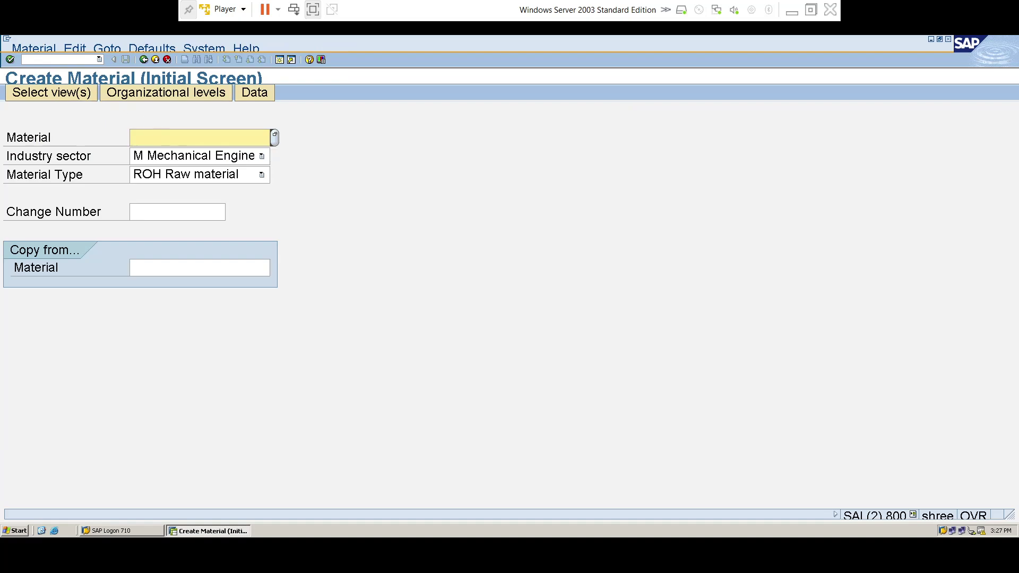
pyautogui.write('1')
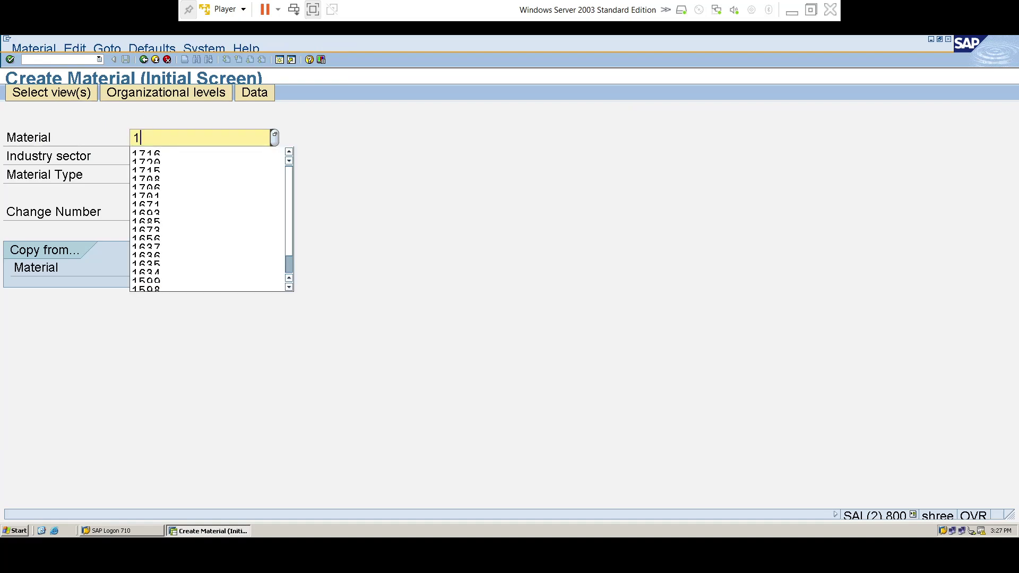
pyautogui.write('672')
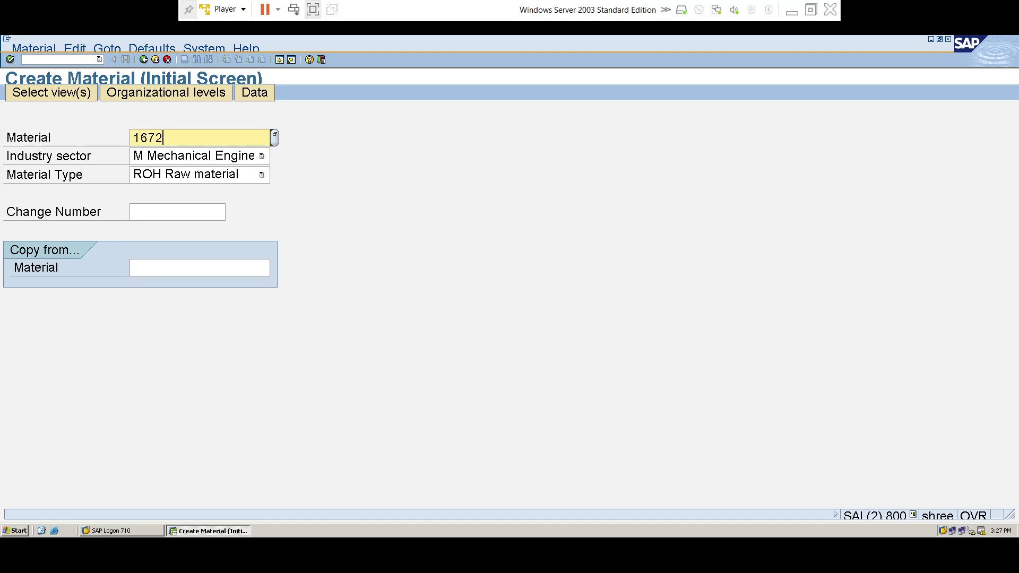
pyautogui.press('Return')
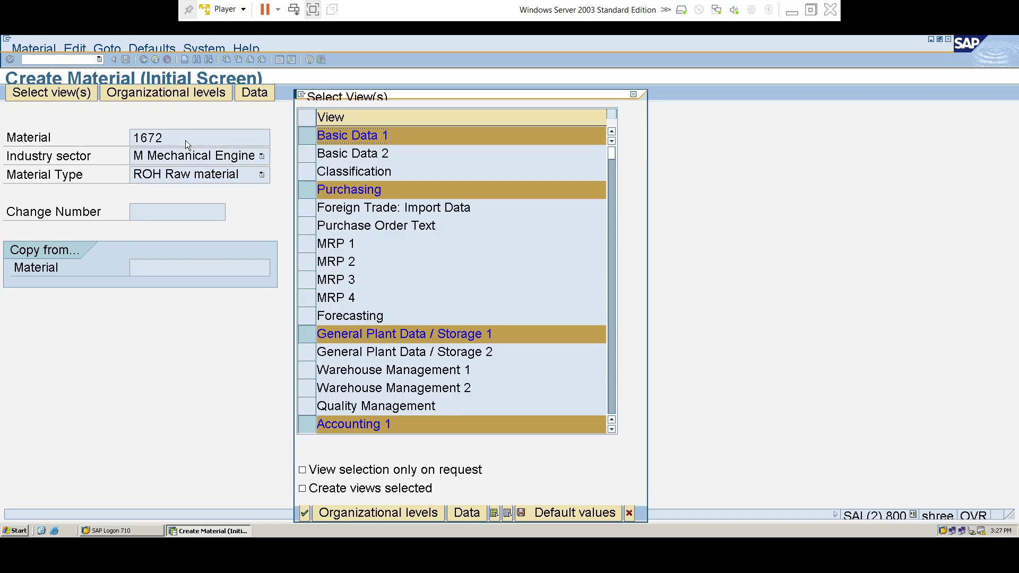
# Accept the preselected material views and set the organizational levels to plant TA00 and storage location SL01
pyautogui.press('Return')
pyautogui.write('TA00')
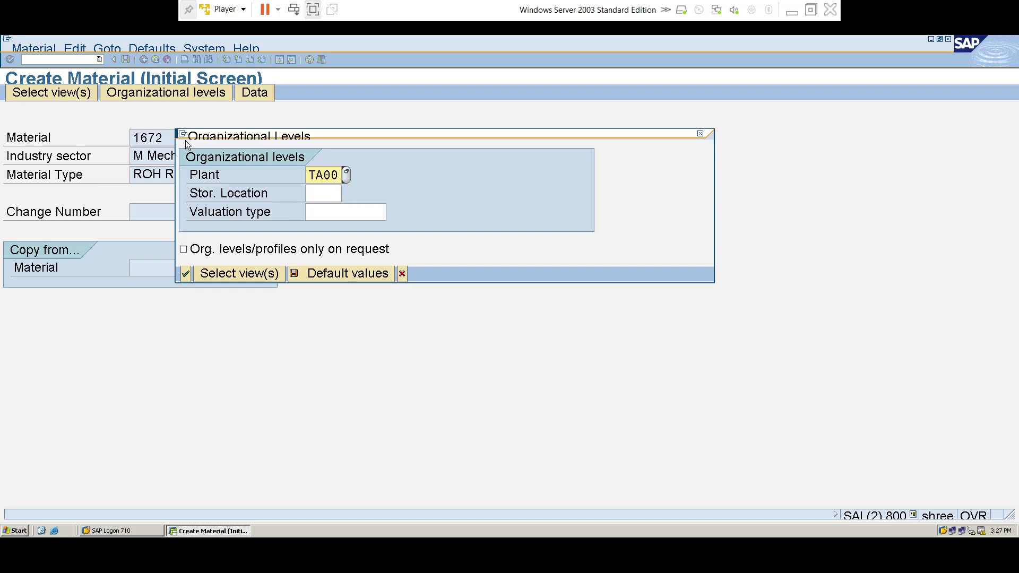
pyautogui.press('Tab')
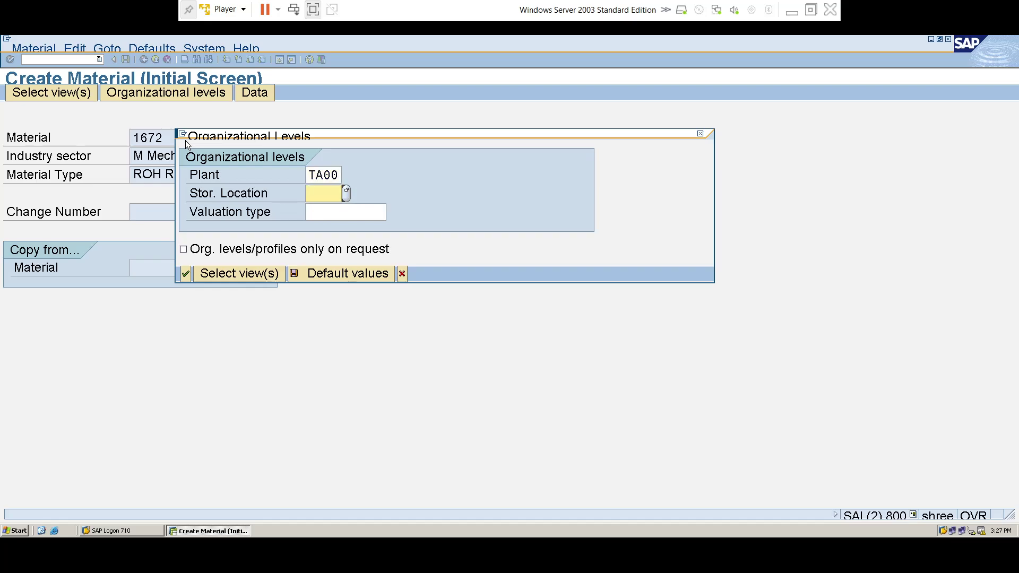
pyautogui.write('SL01')
pyautogui.press('Return')
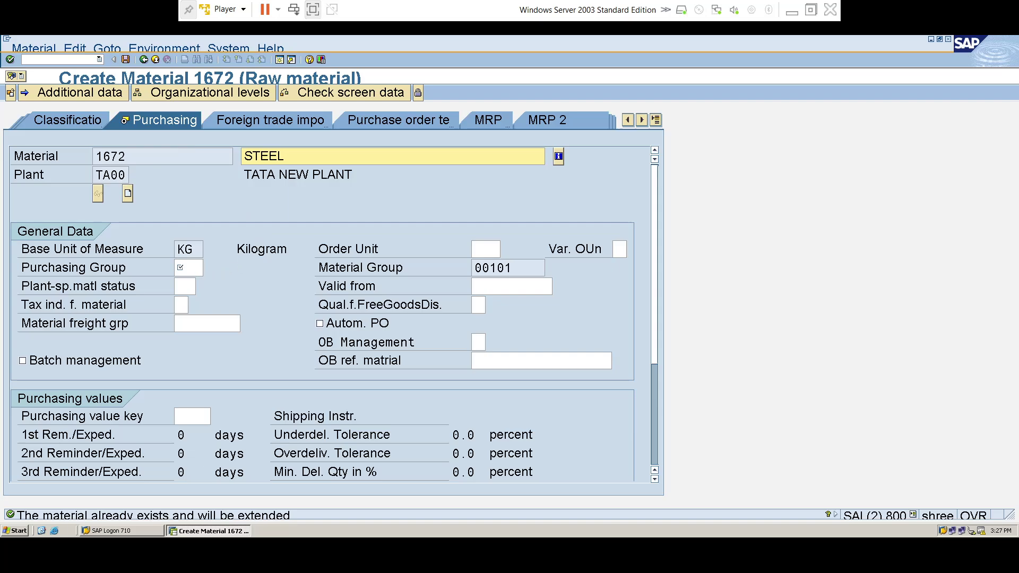
# Set the material's purchasing group to TA0 and proceed through the plant storage data to the Accounting 1 view
pyautogui.click(188, 268)
pyautogui.write('TA0')
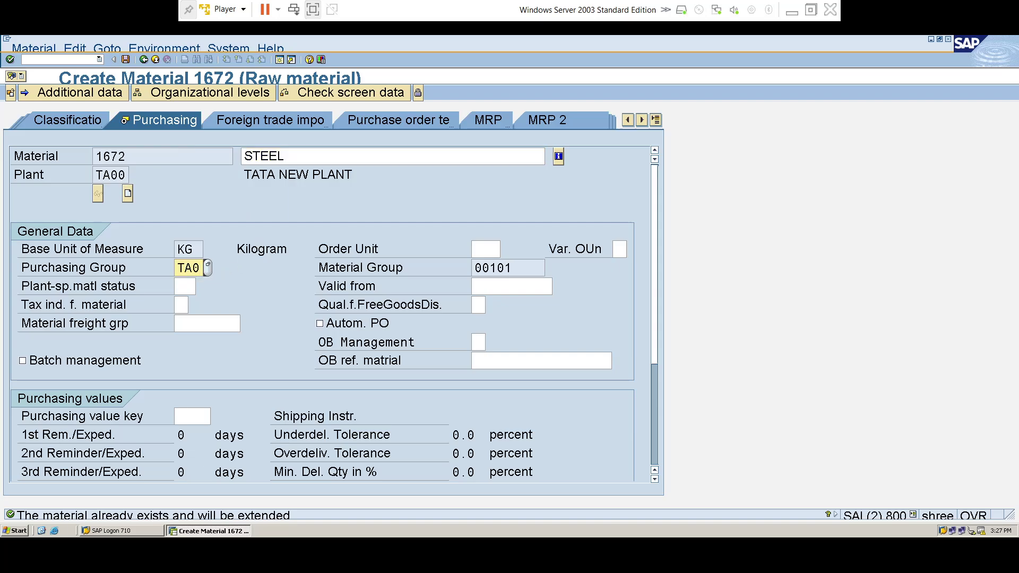
pyautogui.press('Return')
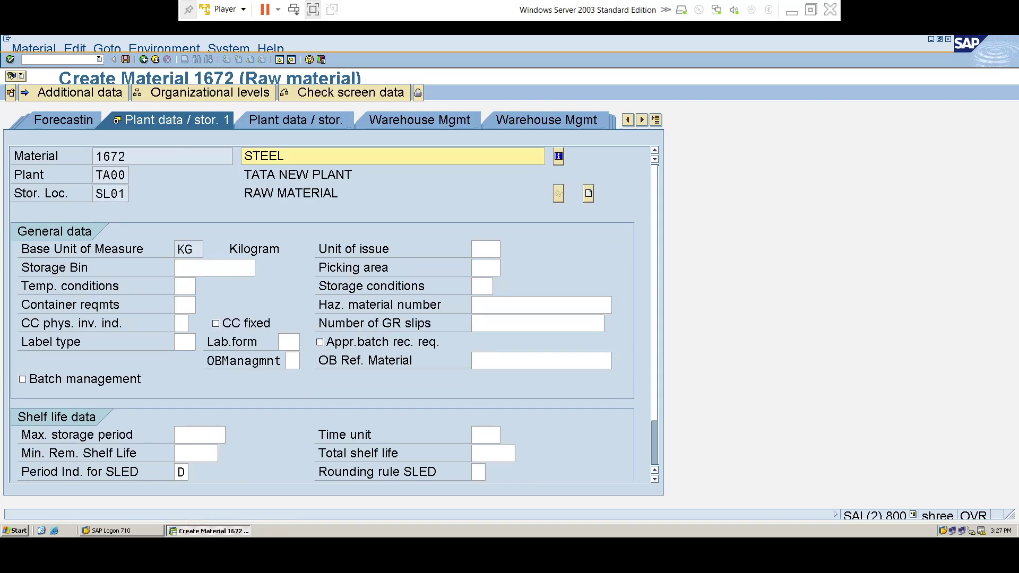
pyautogui.press('Return')
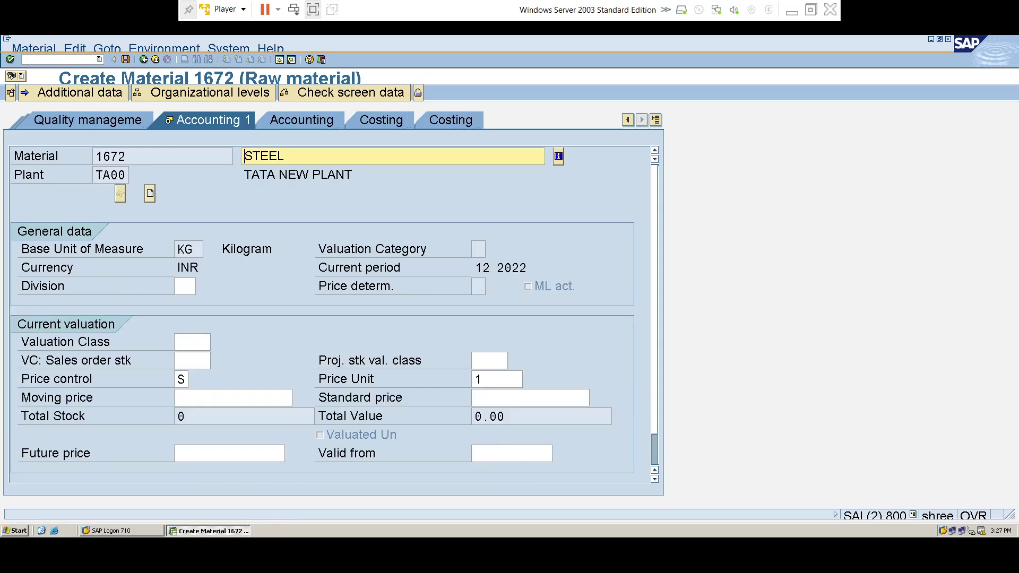
# Set valuation class 3000, price control V and moving price 500 for material 1672, and save the material
pyautogui.click(190, 342)
pyautogui.write('3000')
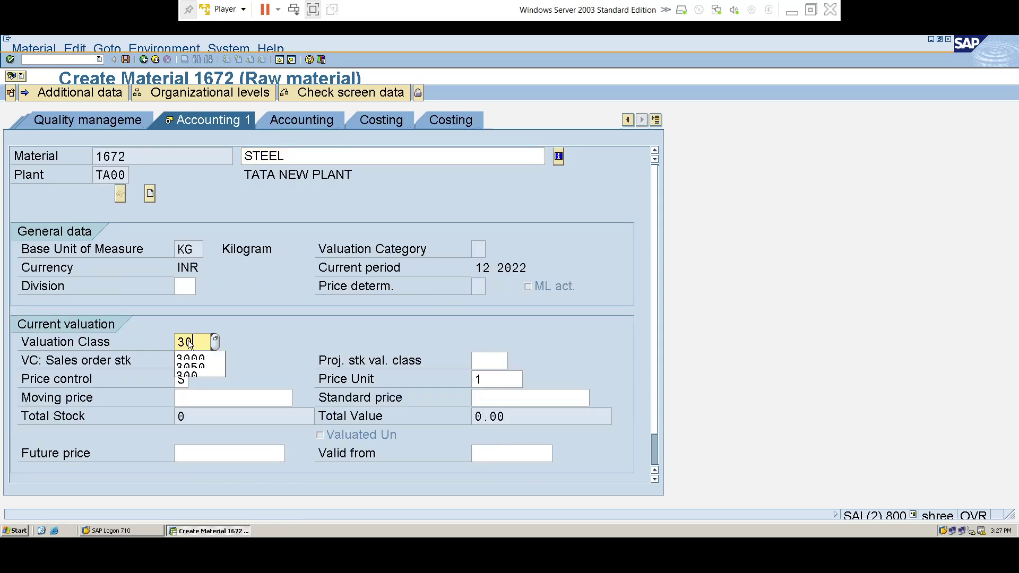
pyautogui.press('Tab')
pyautogui.press('Tab')
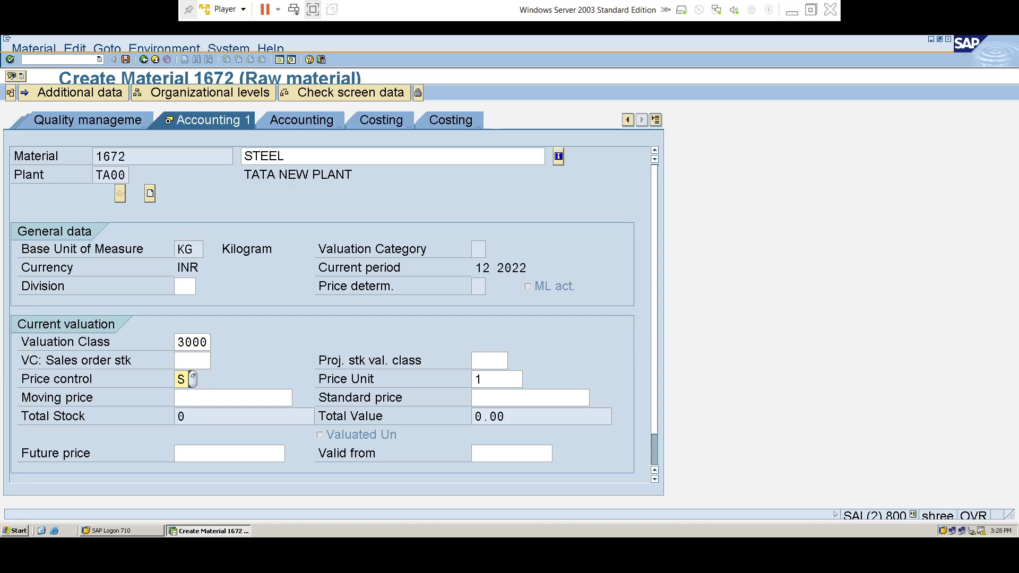
pyautogui.write('V')
pyautogui.press('Tab')
pyautogui.write('500')
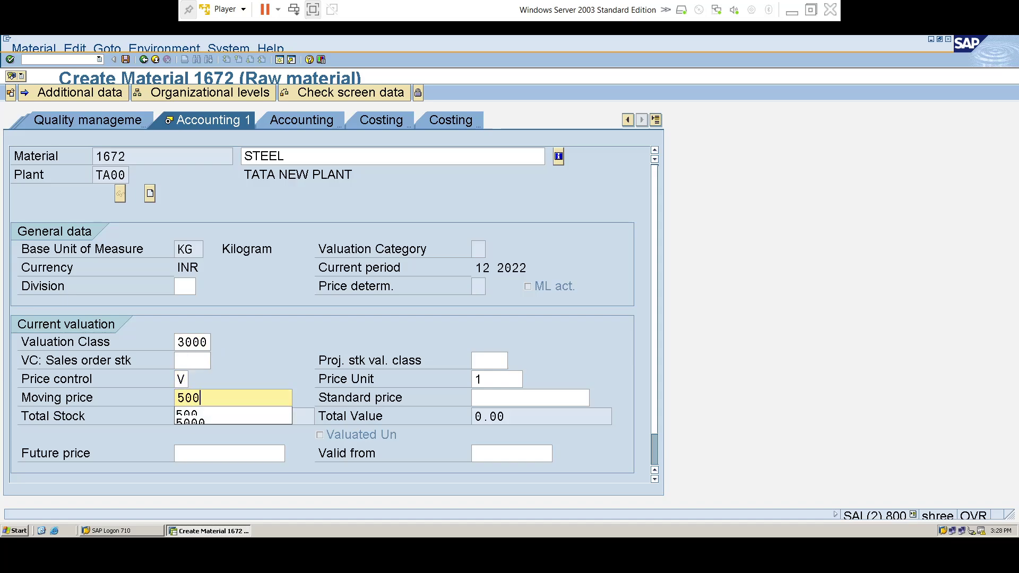
pyautogui.press('Return')
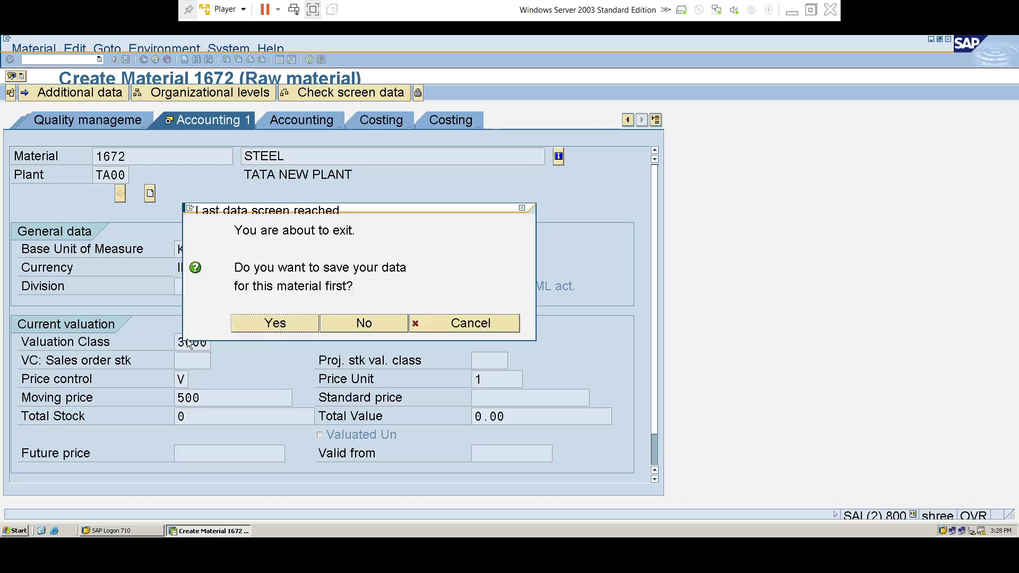
pyautogui.click(261, 324)
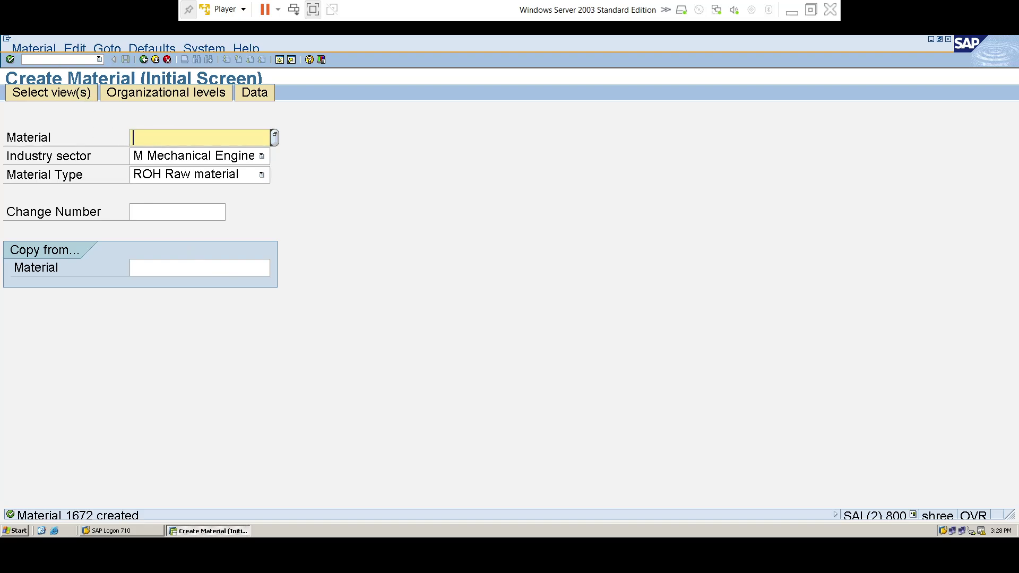
# Open the material types view with transaction OMS2
pyautogui.click(59, 59)
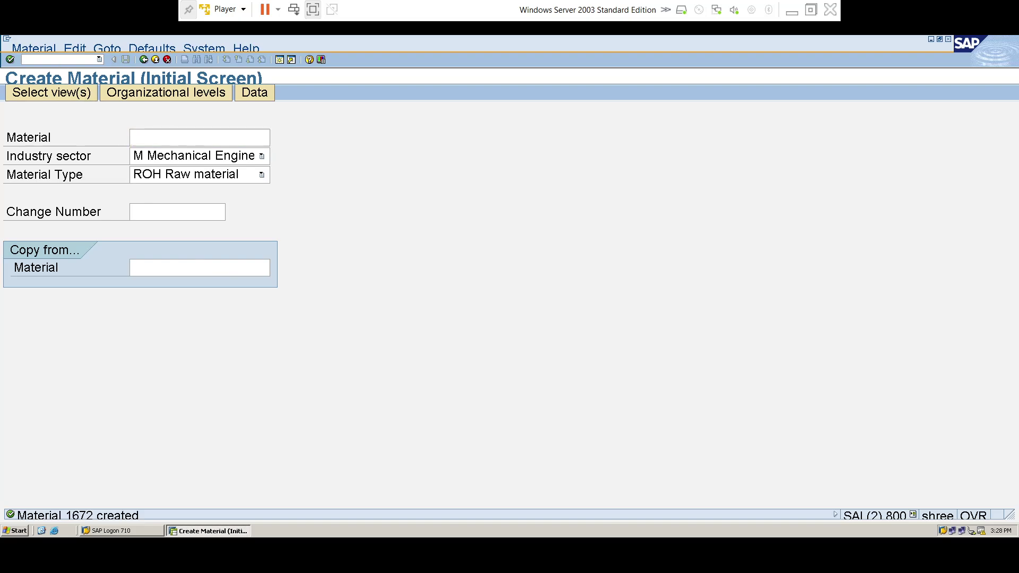
pyautogui.write('/NOMS2')
pyautogui.press('Return')
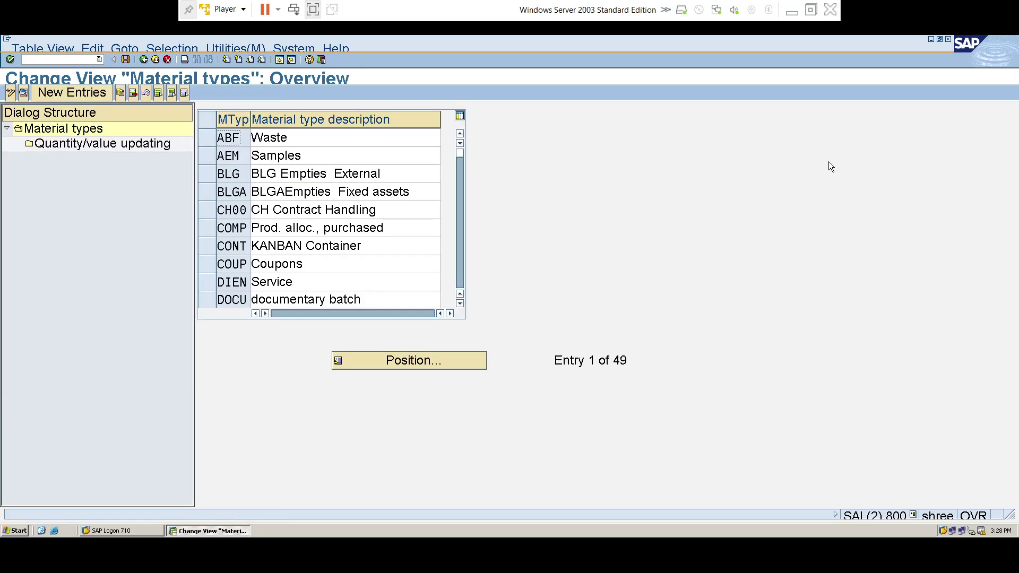
pyautogui.click(791, 10)
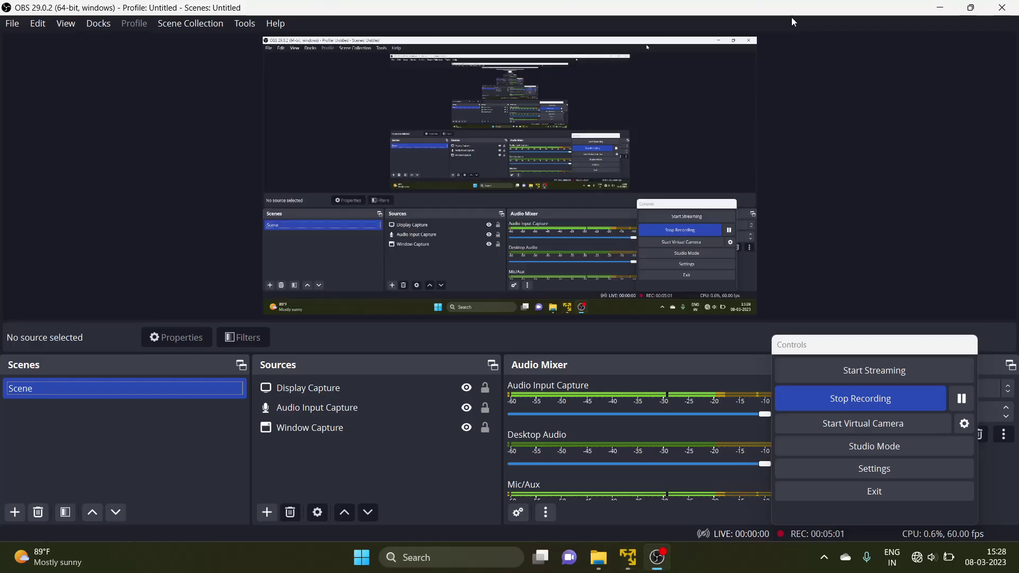
pyautogui.click(962, 400)
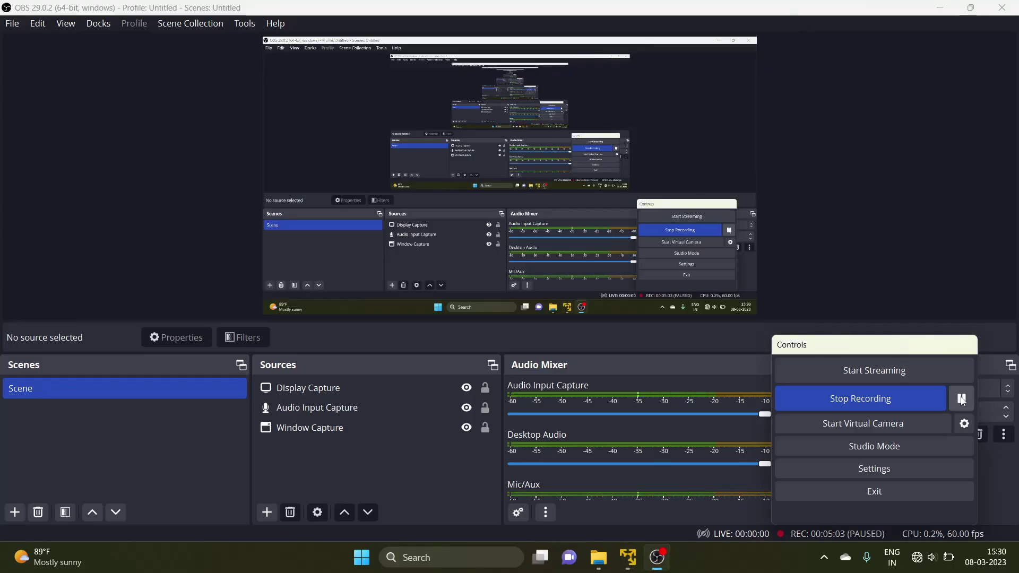
pyautogui.click(633, 553)
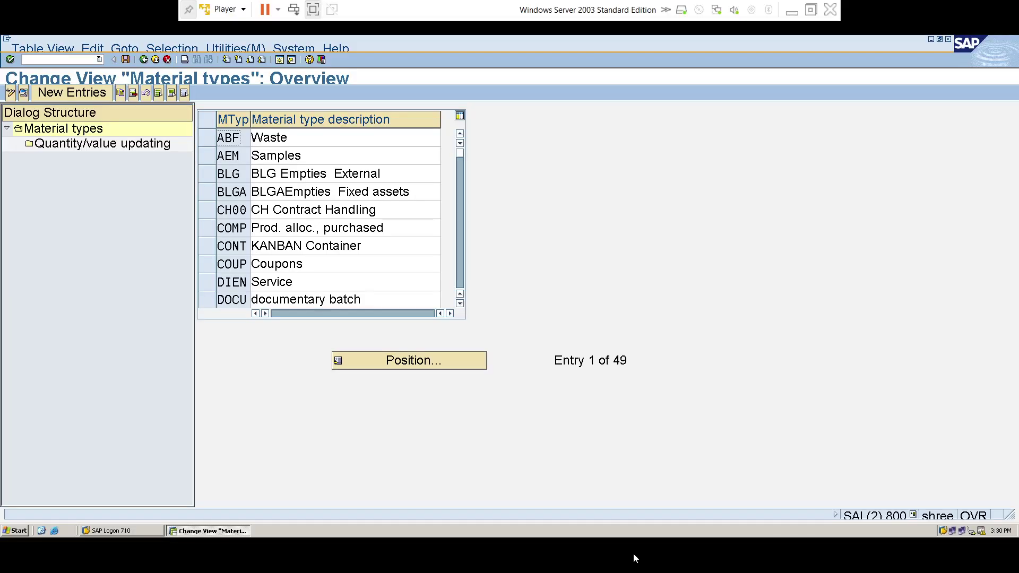
# Find material type ROH in the list and open its quantity/value updating settings
pyautogui.click(413, 361)
pyautogui.write('ROH')
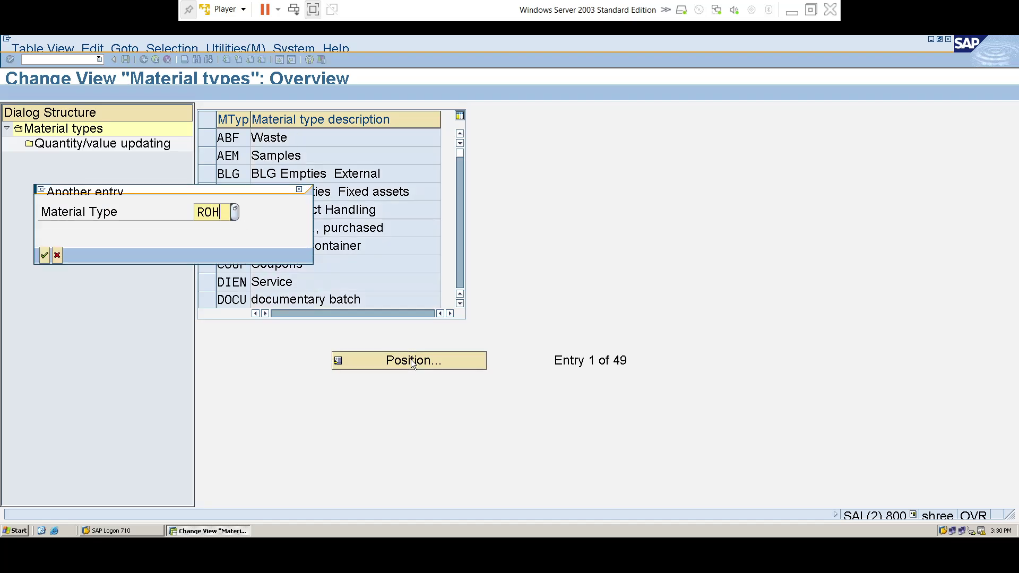
pyautogui.press('Return')
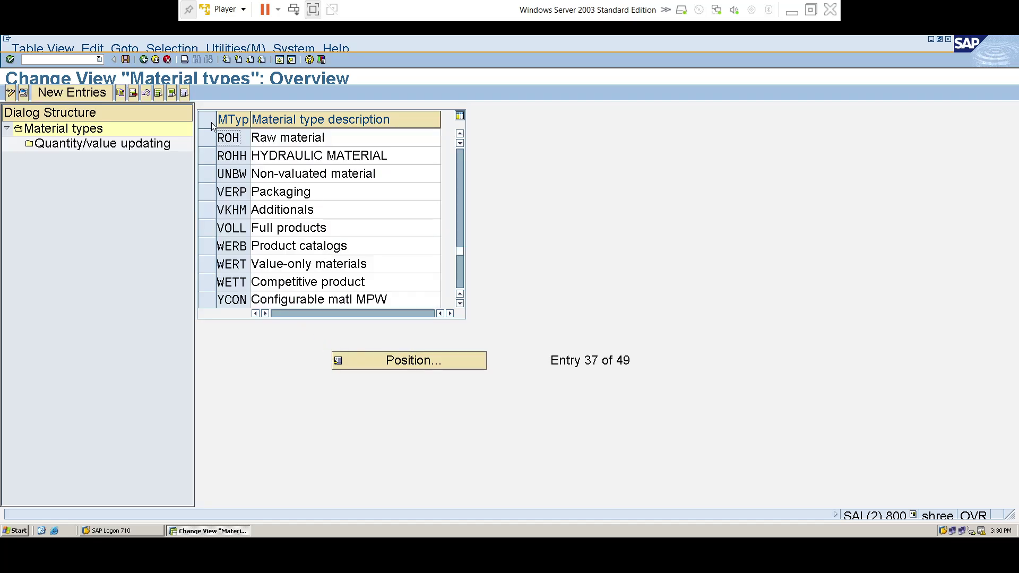
pyautogui.click(207, 139)
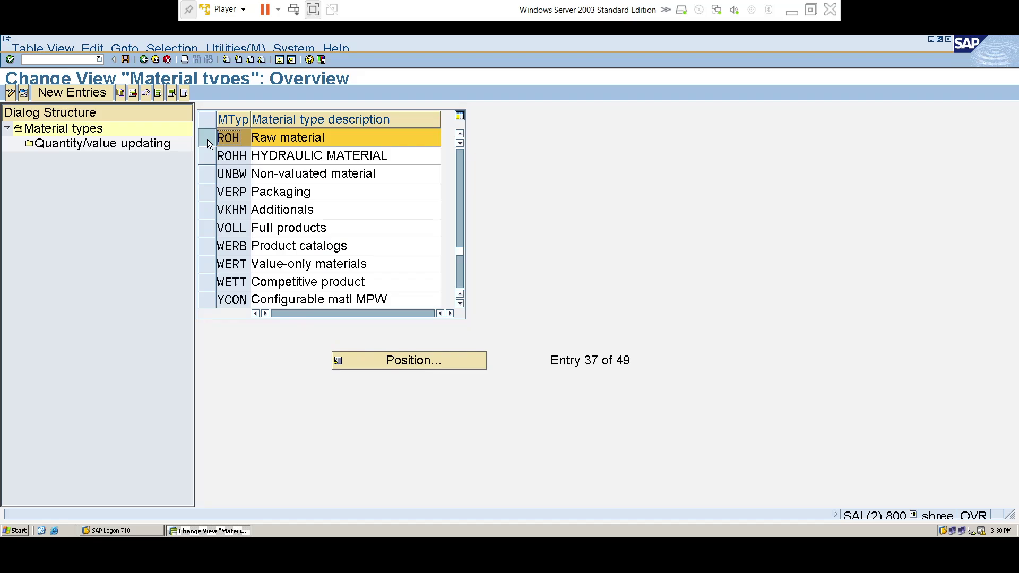
pyautogui.click(141, 144)
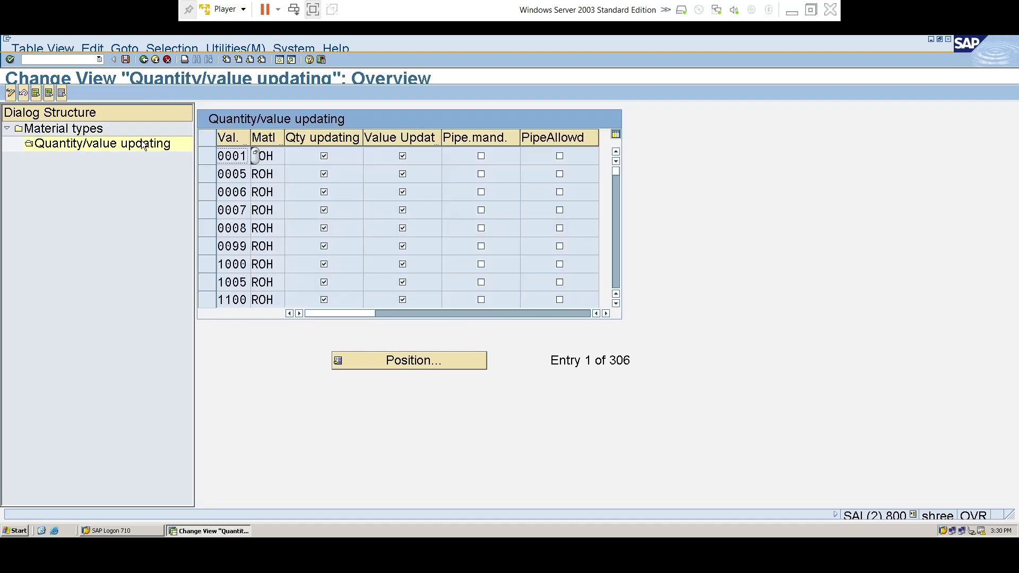
# Enable quantity and value updating for valuation area TA00 with material type ROH, and save under the proposed customizing request
pyautogui.click(404, 363)
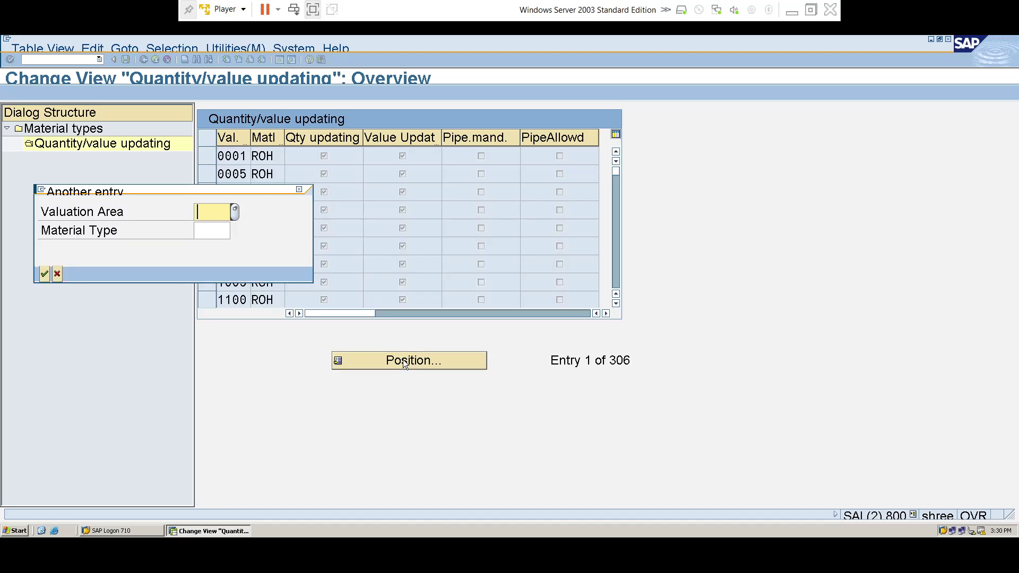
pyautogui.write('TA00')
pyautogui.press('Tab')
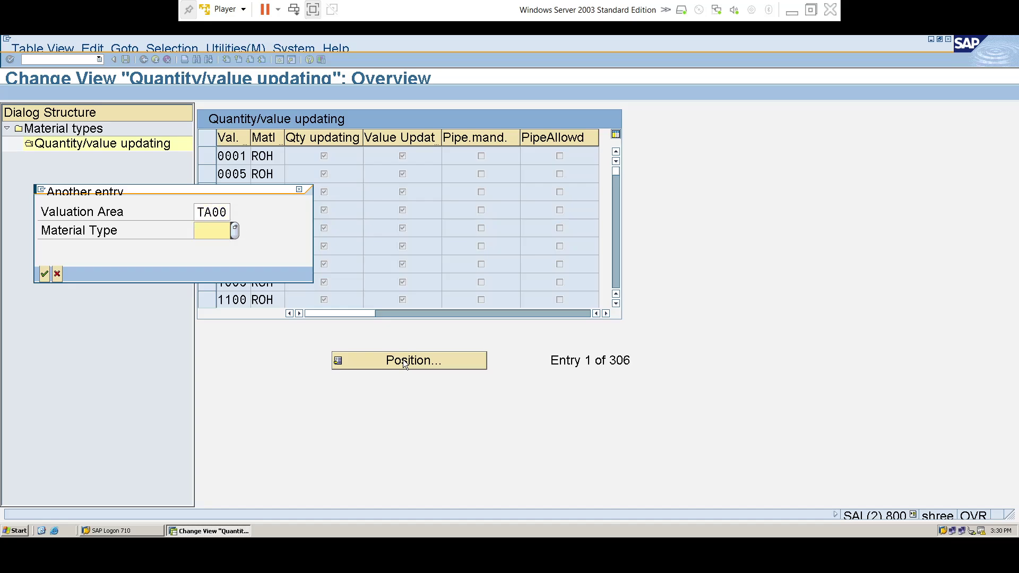
pyautogui.write('ROH')
pyautogui.press('Return')
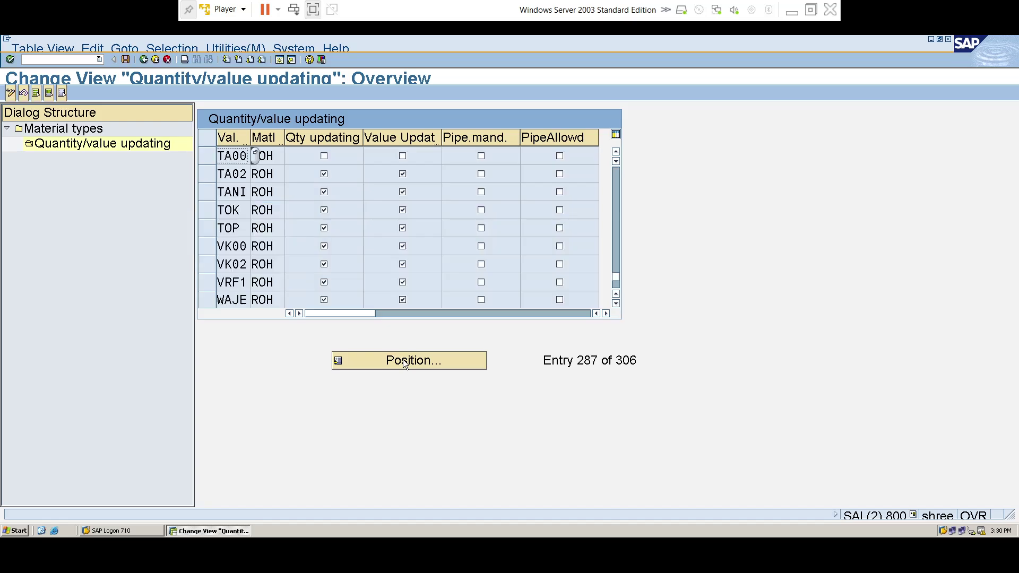
pyautogui.click(324, 157)
pyautogui.click(382, 161)
pyautogui.hotkey('ctrl', 's')
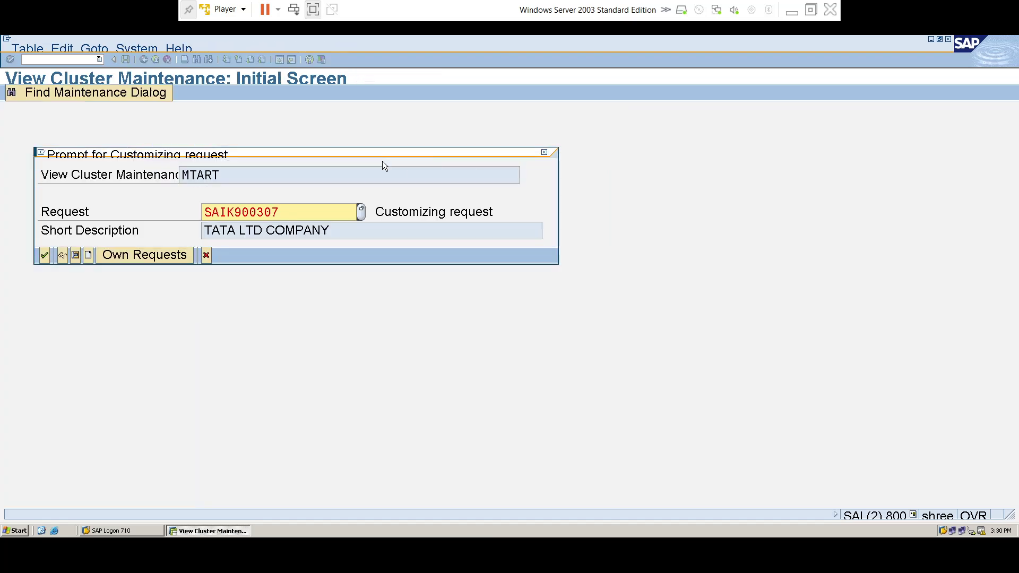
pyautogui.press('Return')
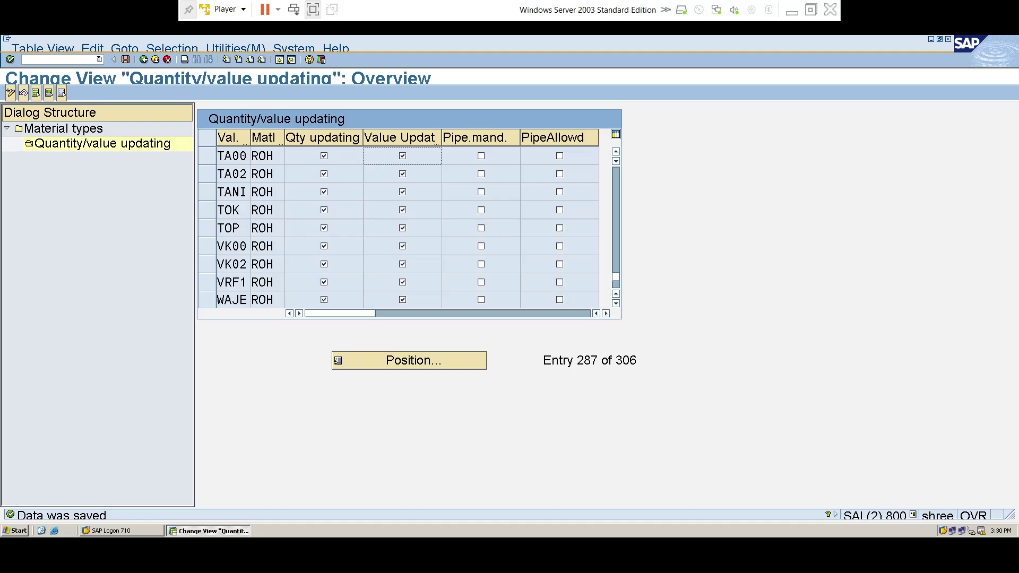
# Start a new purchase order with transaction ME21N and choose order type EUB Stock Transp. Order
pyautogui.click(22, 59)
pyautogui.write('/NME21N')
pyautogui.press('Return')
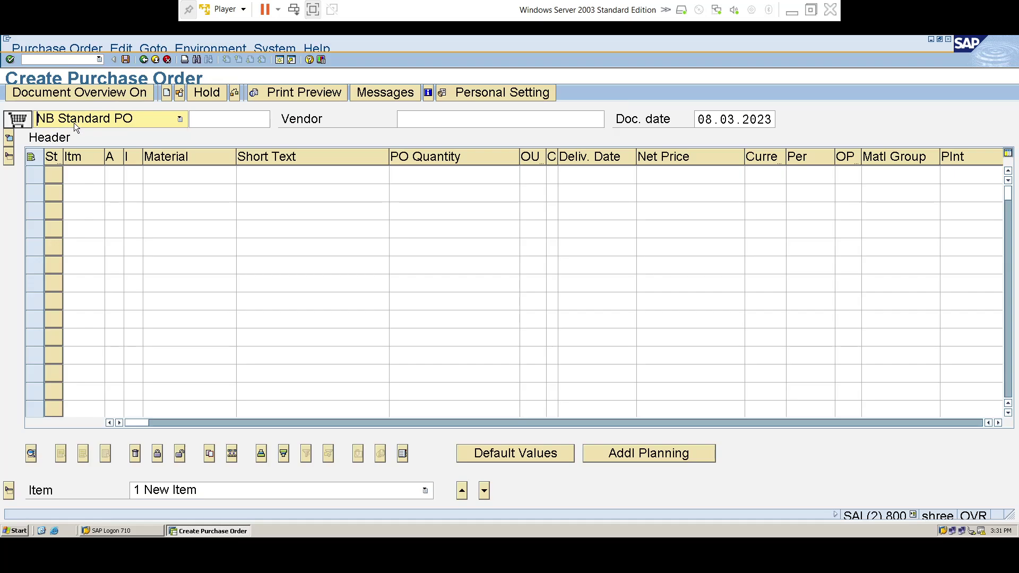
pyautogui.click(149, 120)
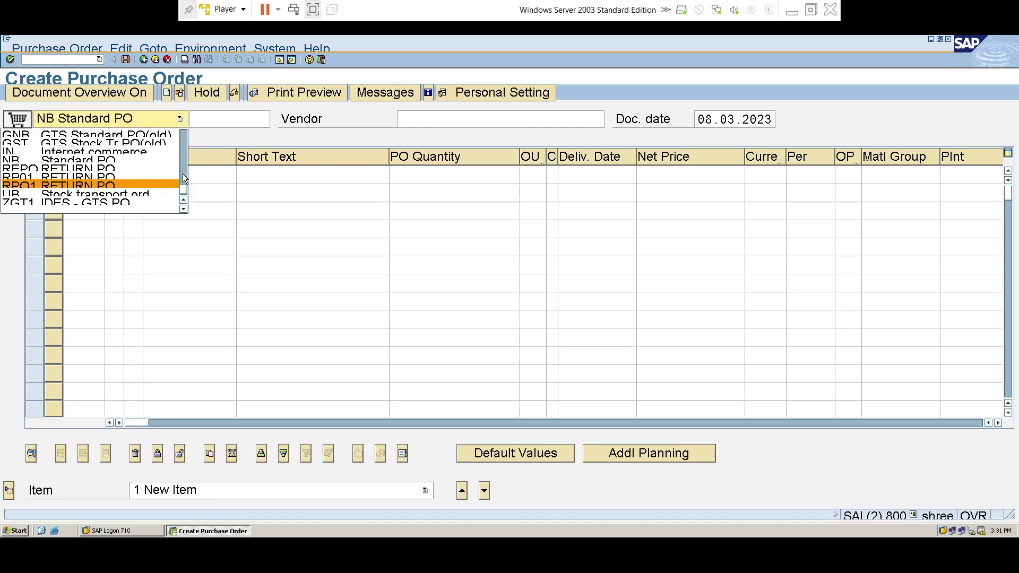
pyautogui.scroll(3, 182, 173)
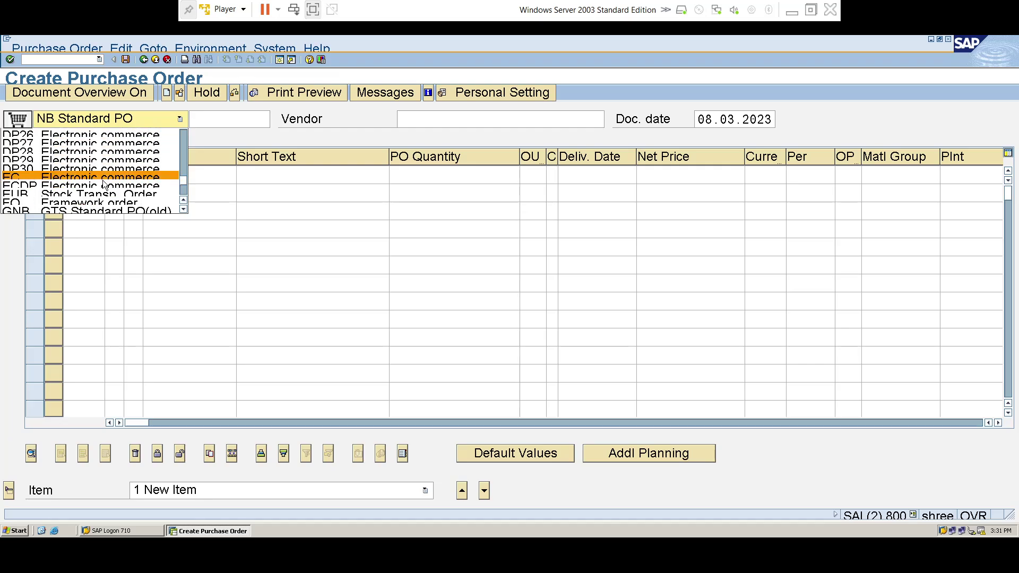
pyautogui.click(54, 195)
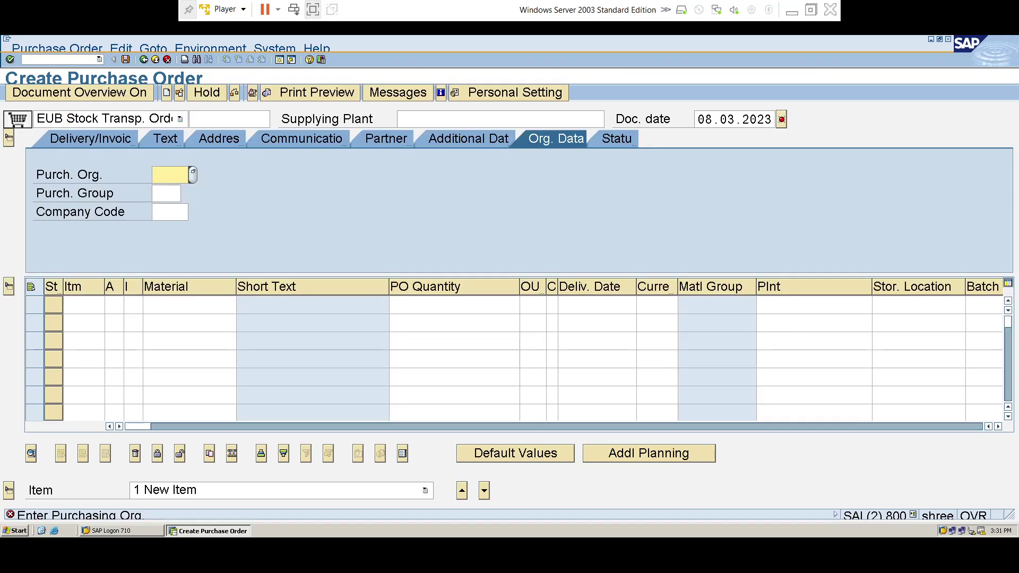
# Enter supplying plant TA02, purchasing organization TA03, purchasing group TA0 and company code TA01 in the order header
pyautogui.click(401, 119)
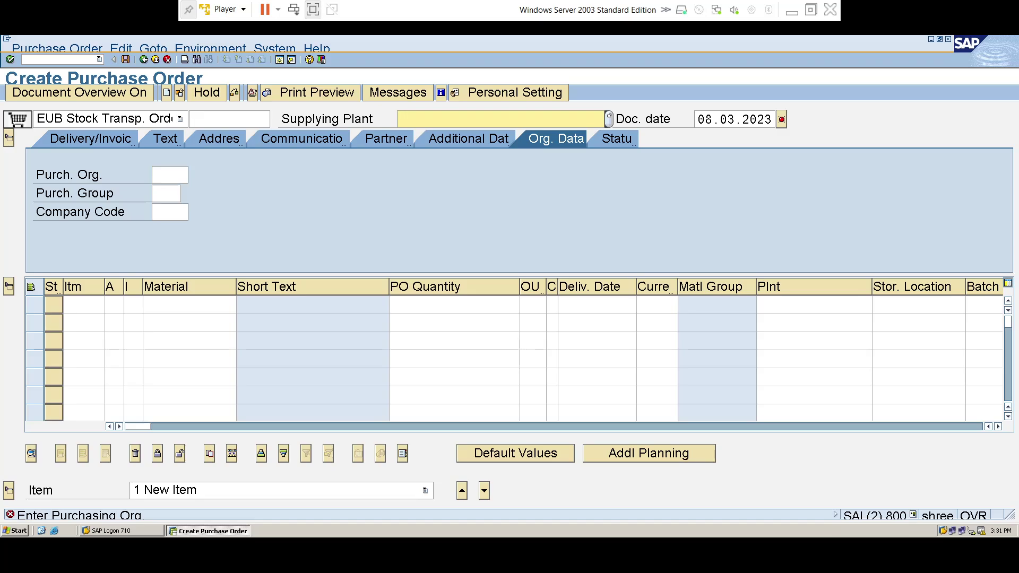
pyautogui.write('TA02')
pyautogui.click(170, 177)
pyautogui.write('T')
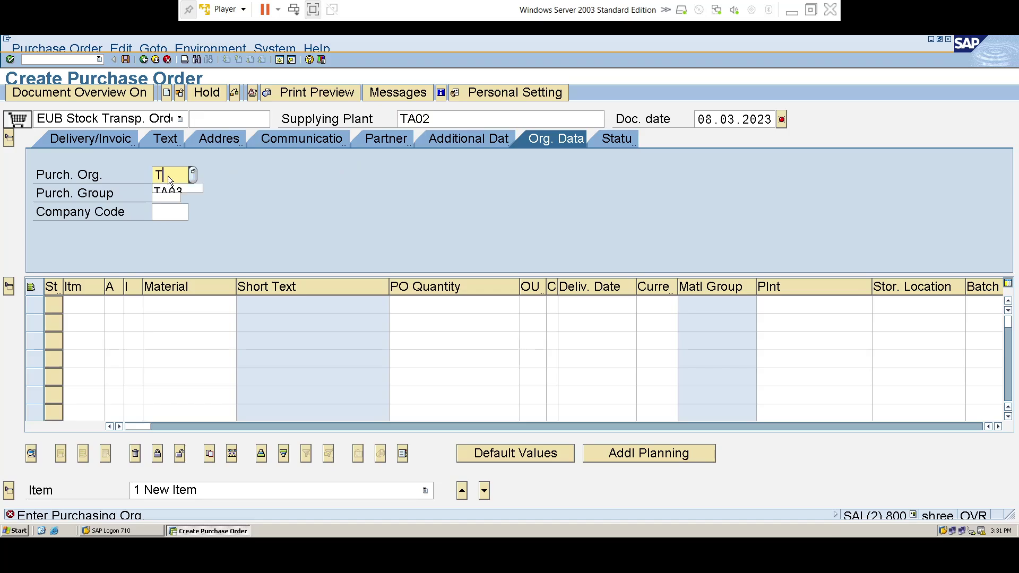
pyautogui.write('A02')
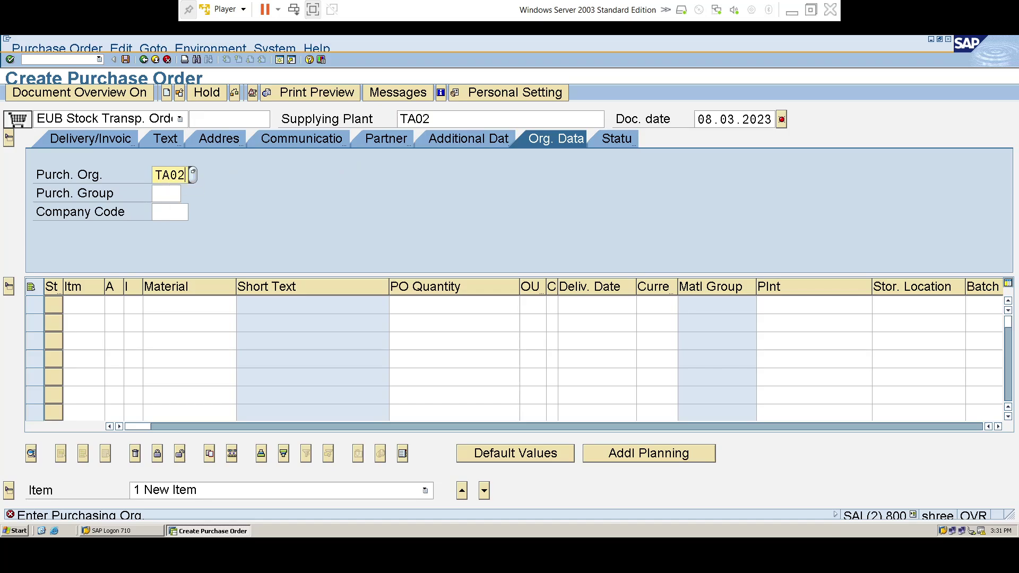
pyautogui.press('BackSpace')
pyautogui.write('3')
pyautogui.click(166, 193)
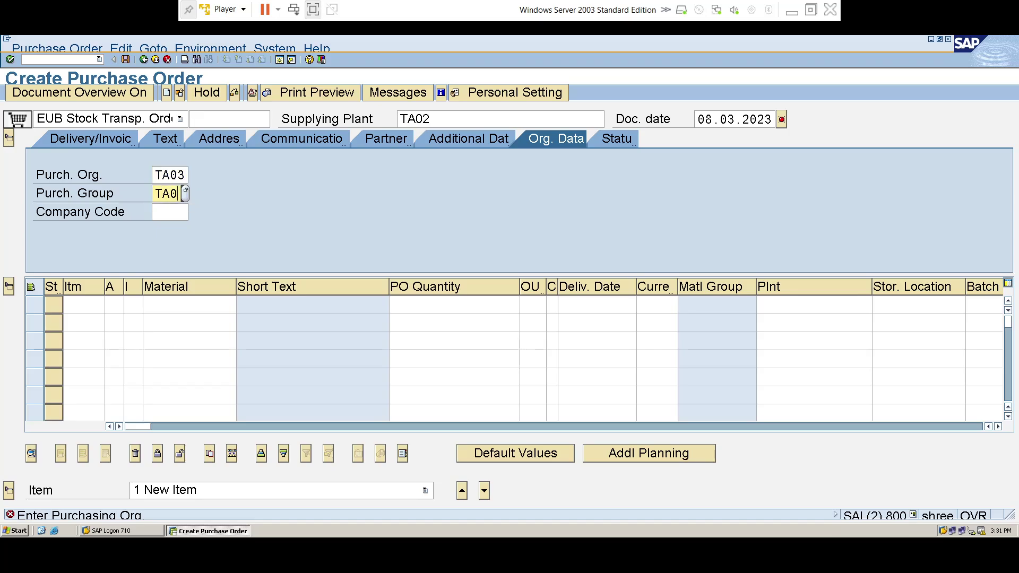
pyautogui.click(170, 212)
pyautogui.write('TA01')
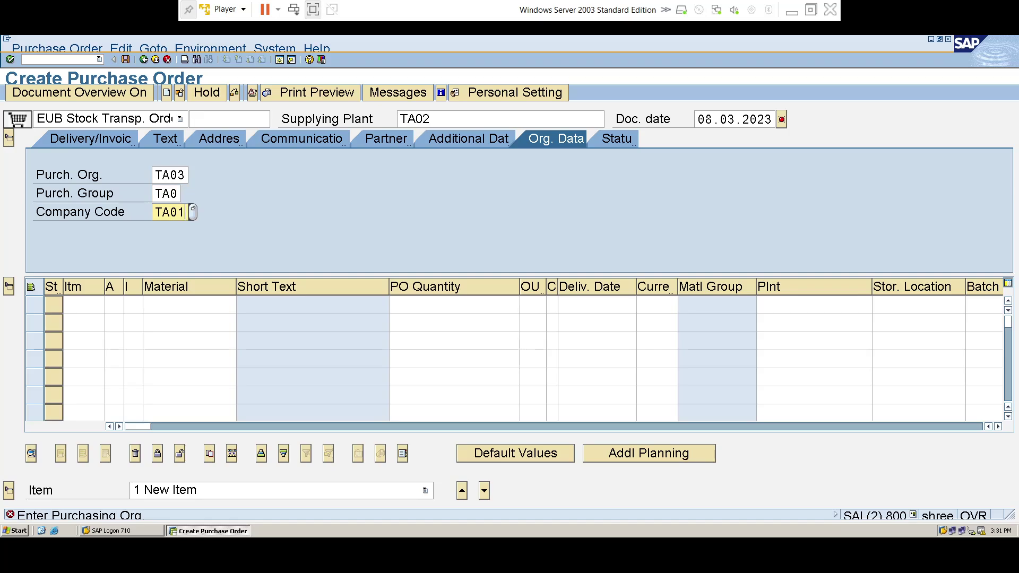
pyautogui.press('Return')
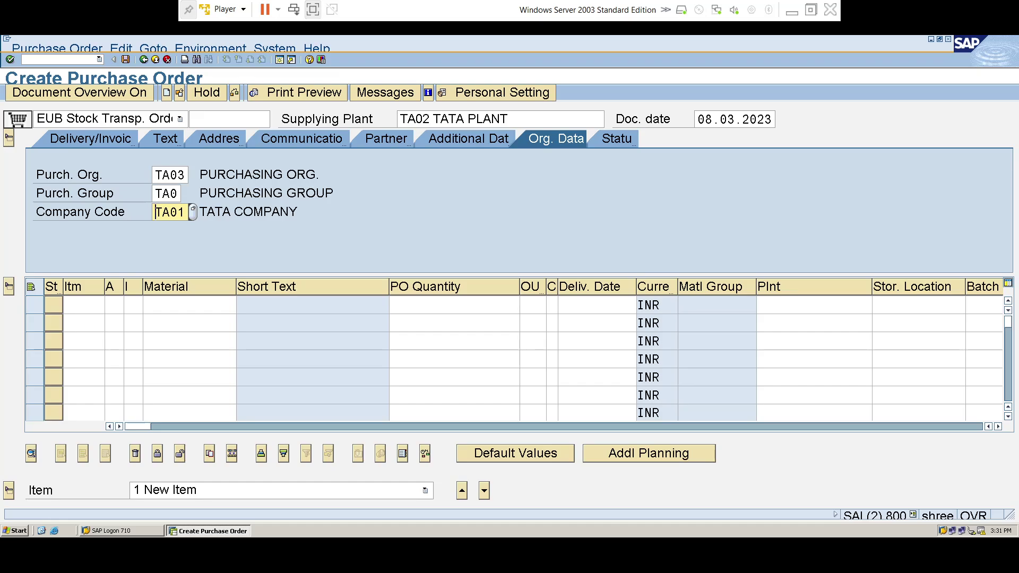
# Enter material 1672 in the first item line with quantity 1000 KG and delivery date 15.03.2023
pyautogui.click(189, 305)
pyautogui.write('17\\')
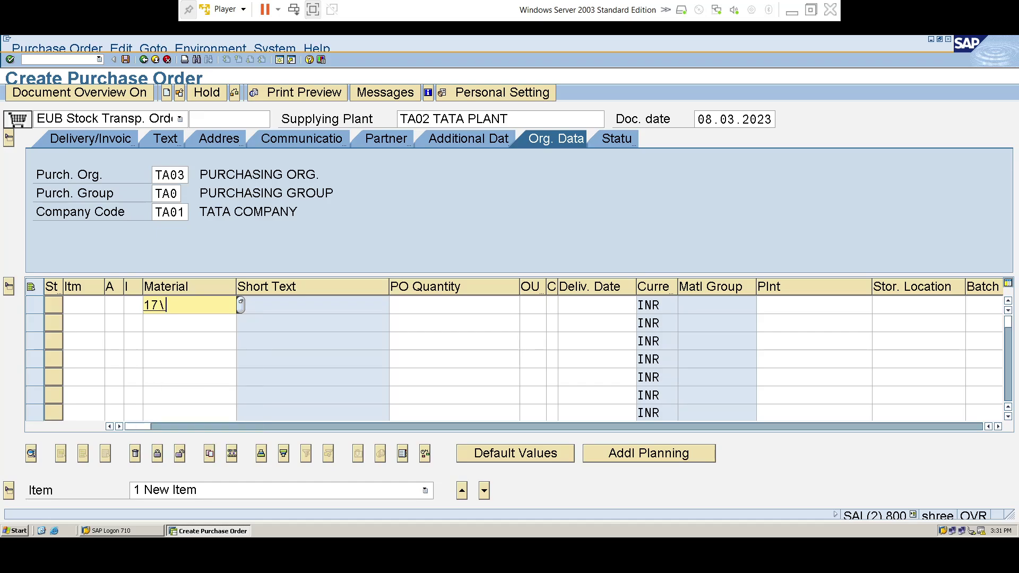
pyautogui.press('BackSpace')
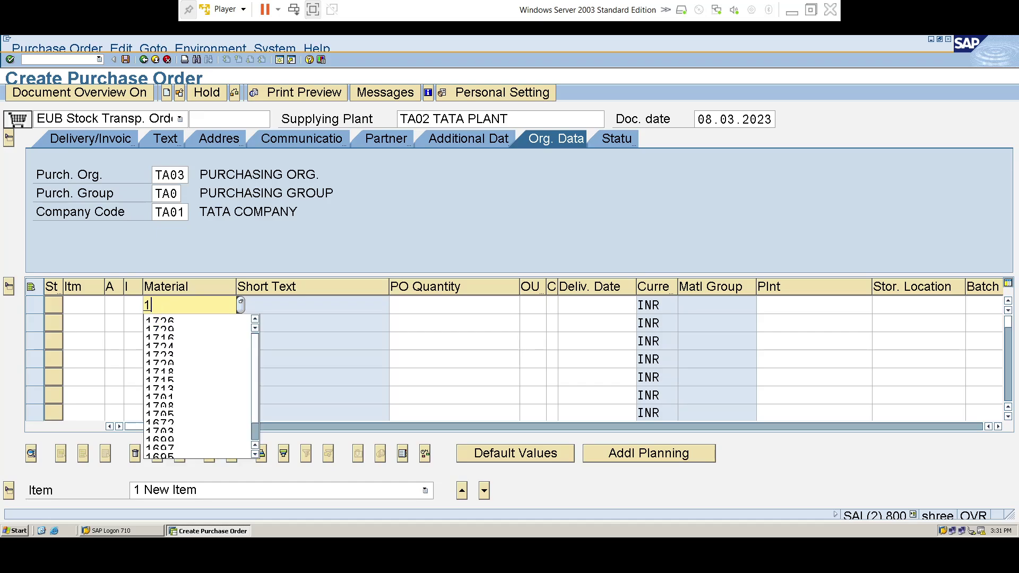
pyautogui.write('672')
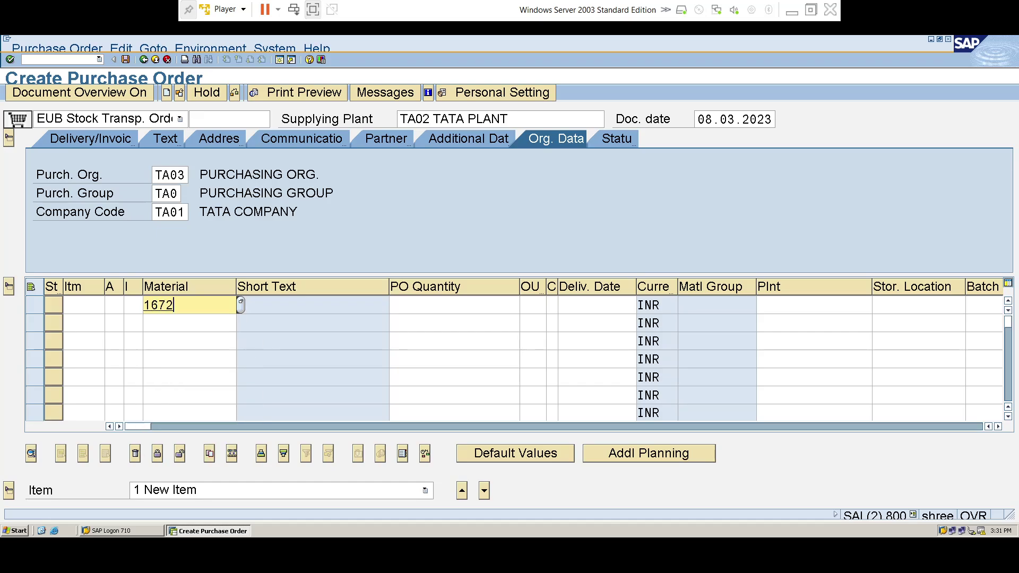
pyautogui.click(455, 305)
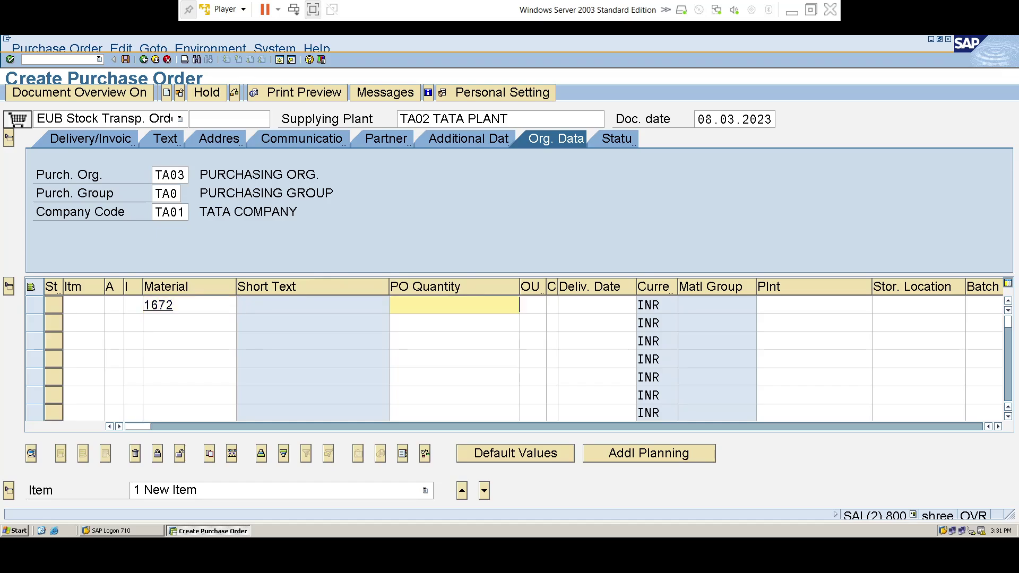
pyautogui.write('1000')
pyautogui.press('Tab')
pyautogui.write('KG')
pyautogui.press('Tab')
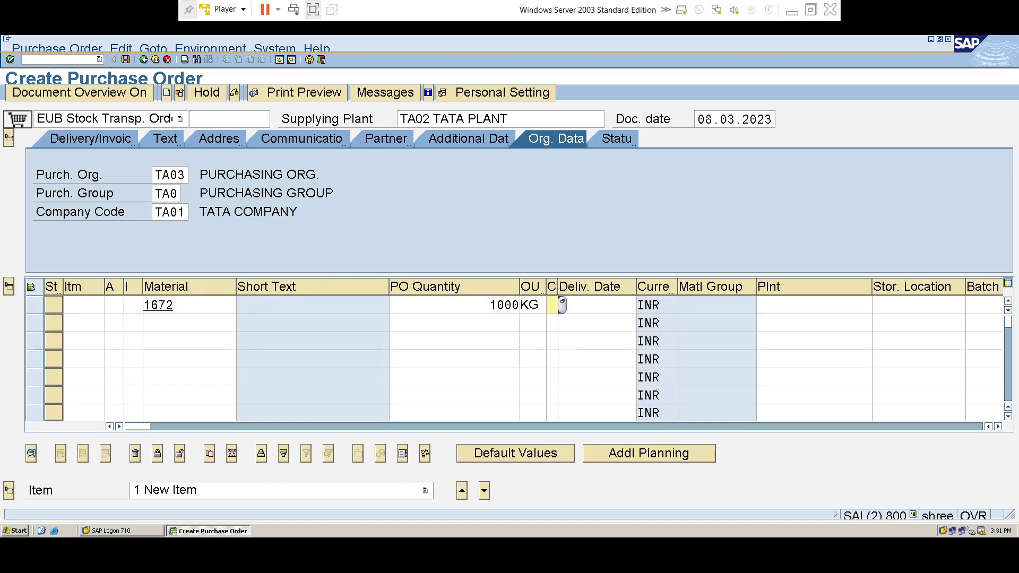
pyautogui.write('15.0')
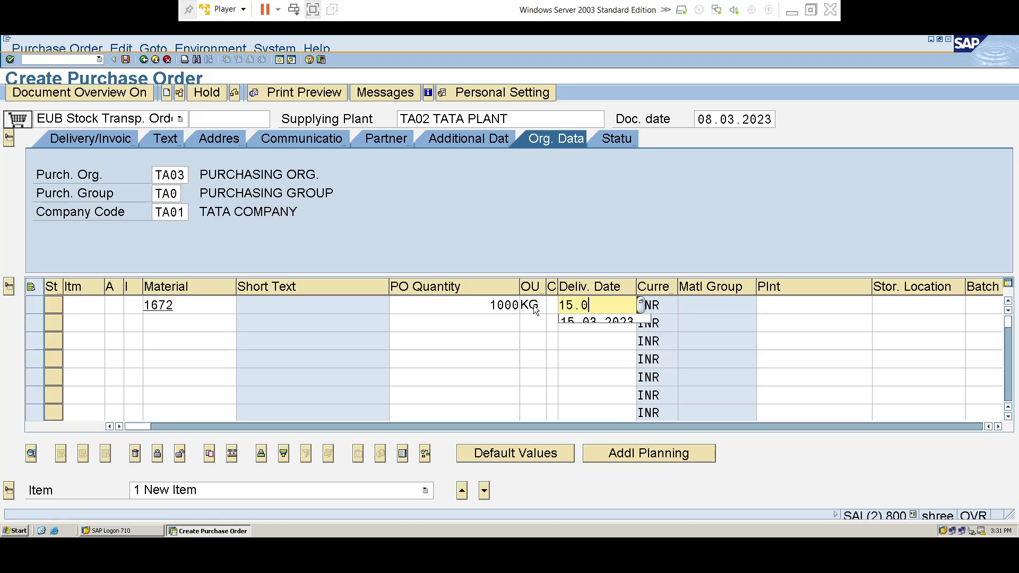
pyautogui.write('3.2023')
pyautogui.press('Tab')
pyautogui.press('Tab')
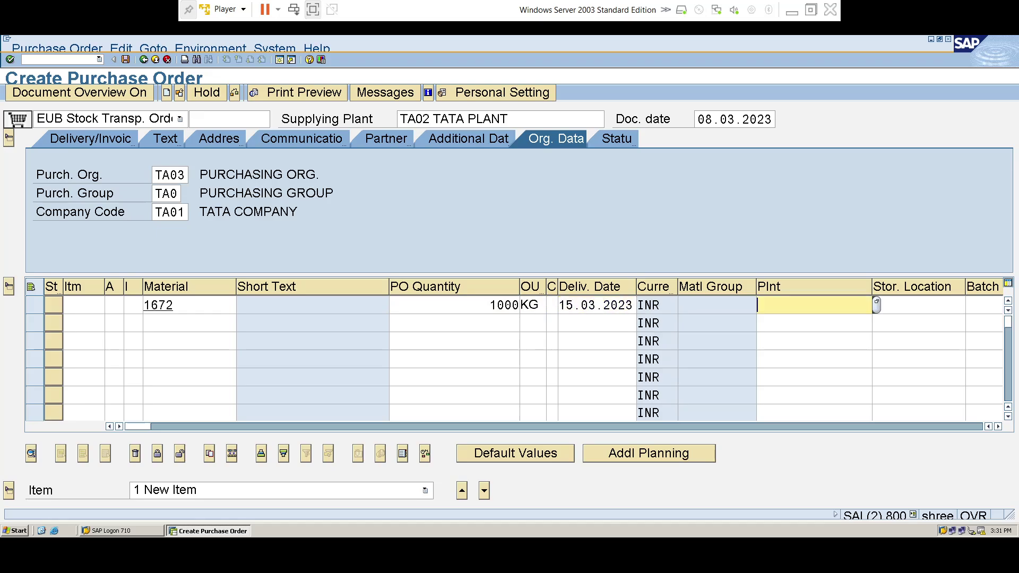
# Set the item's receiving plant to TA00 and storage location to SL01, and save the stock transport order
pyautogui.write('SL01')
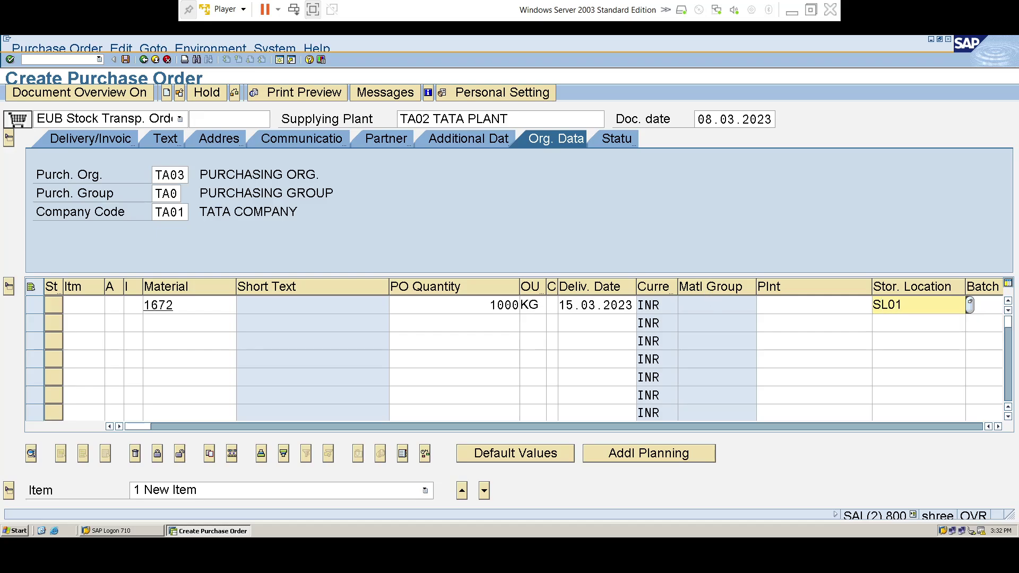
pyautogui.click(796, 305)
pyautogui.write('TA00')
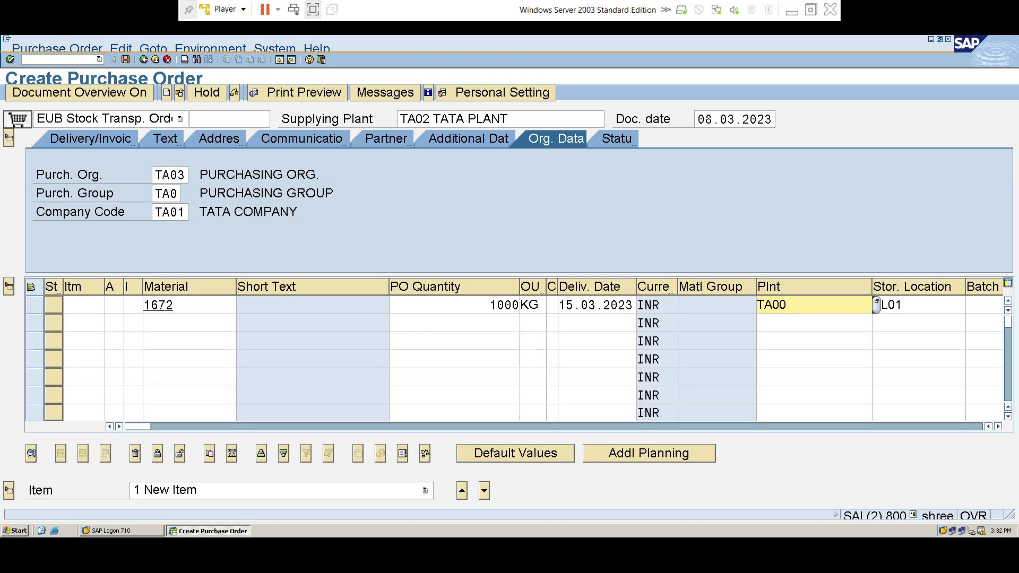
pyautogui.press('Return')
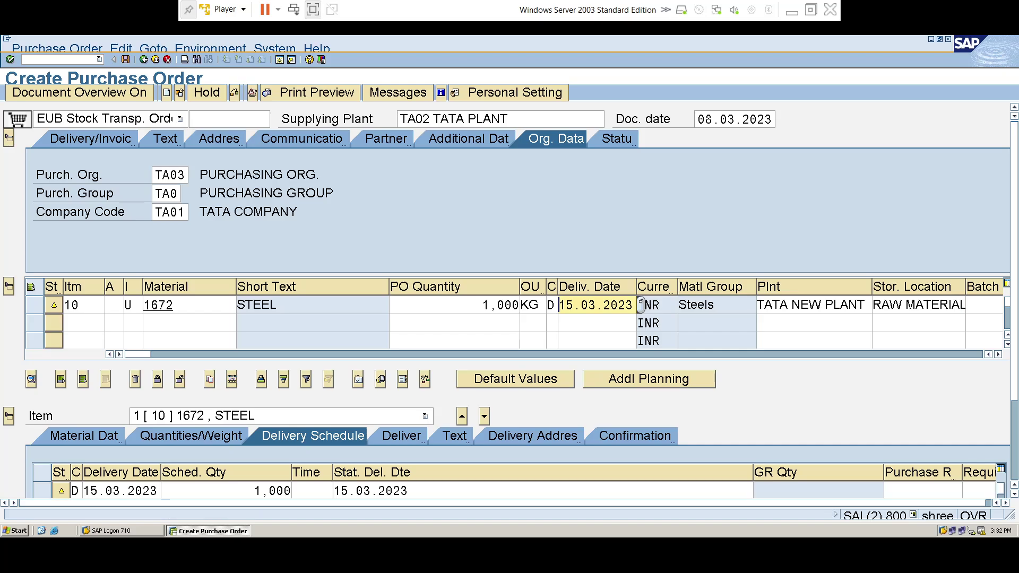
pyautogui.hotkey('ctrl', 's')
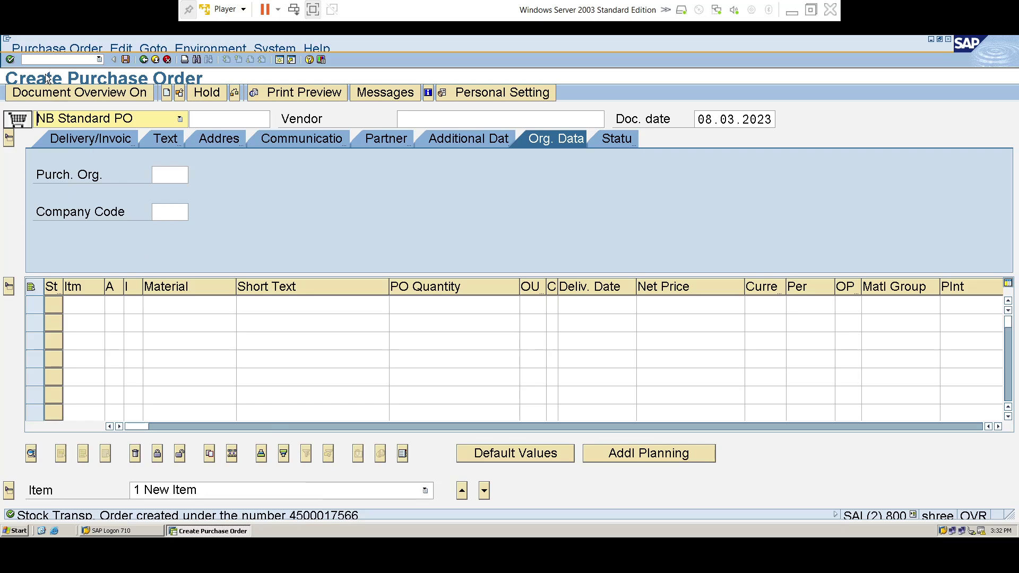
# Open transaction MIGO and set it to A07 Goods Issue with reference R01 Purchase Order
pyautogui.click(24, 59)
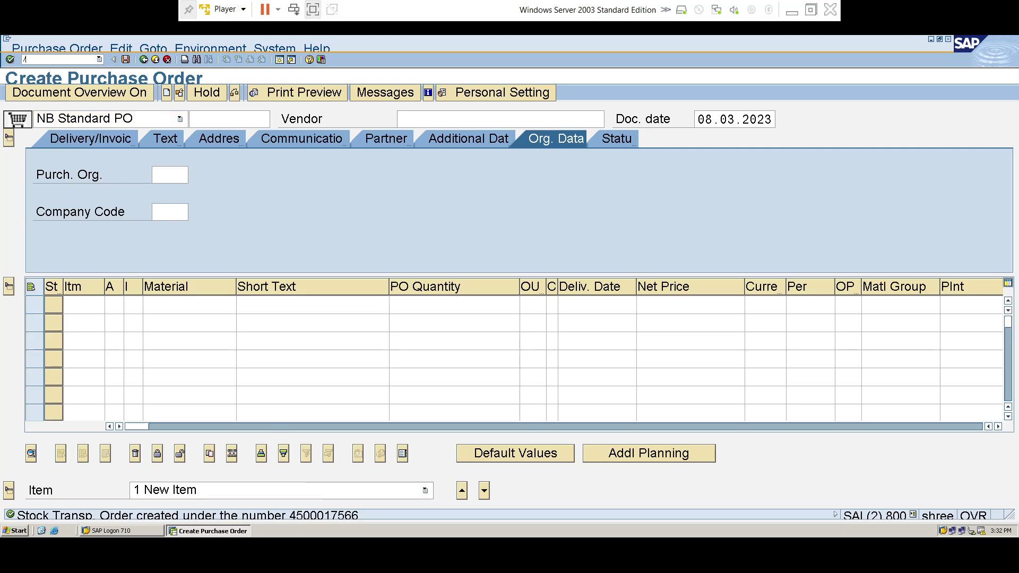
pyautogui.write('/NMIGO')
pyautogui.press('Return')
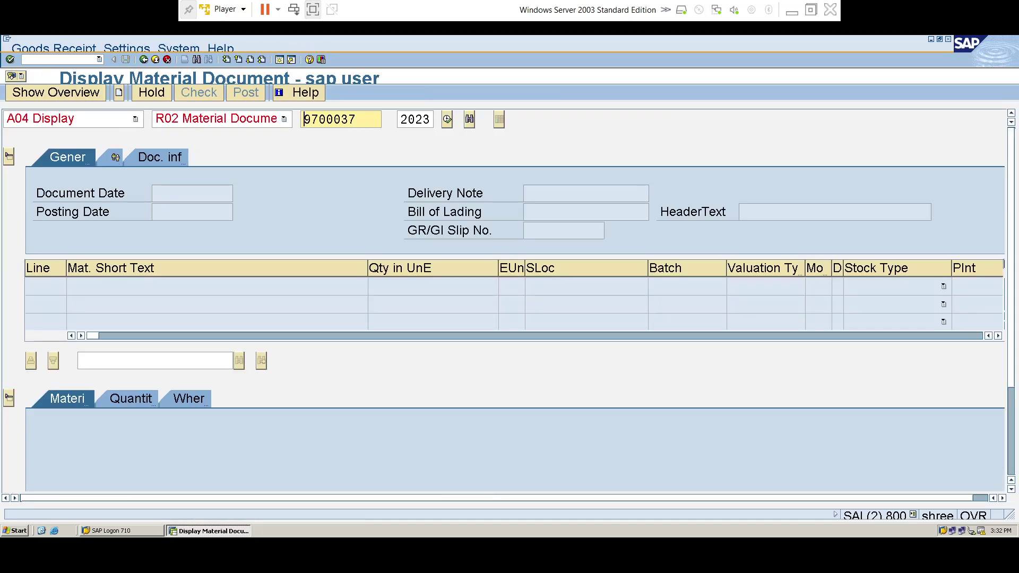
pyautogui.click(39, 118)
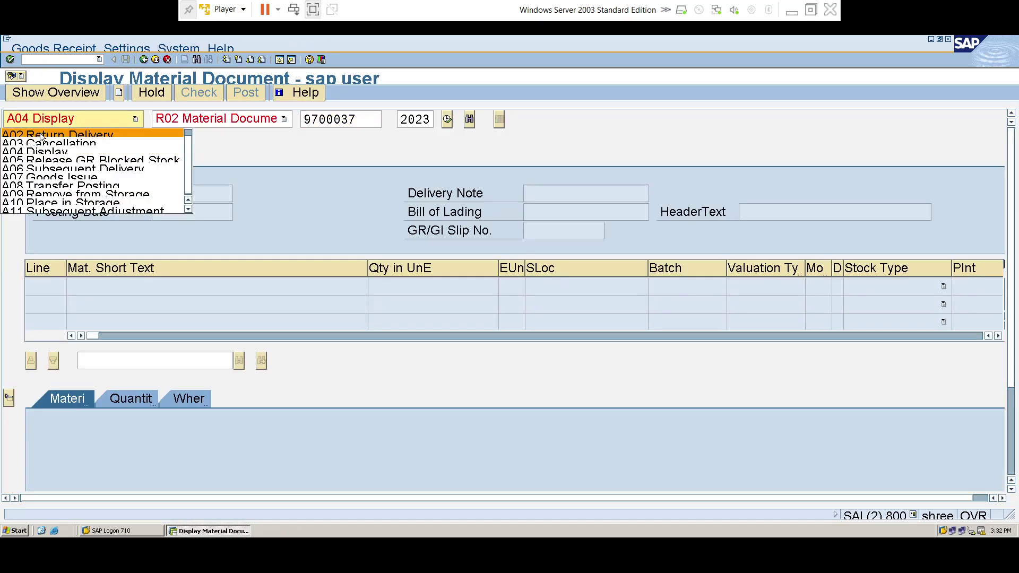
pyautogui.press('Down')
pyautogui.press('Down')
pyautogui.press('Down')
pyautogui.press('Down')
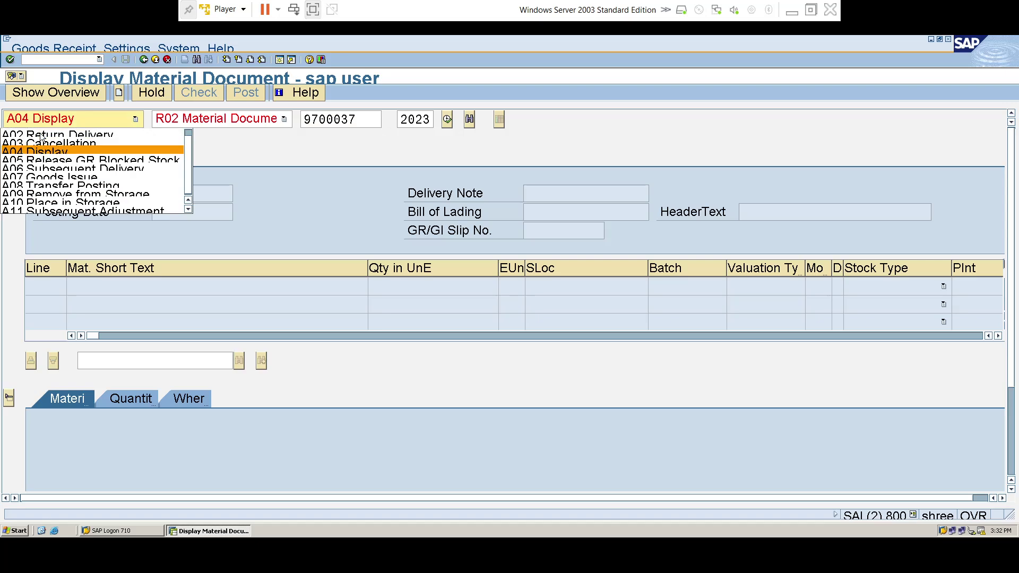
pyautogui.press('Return')
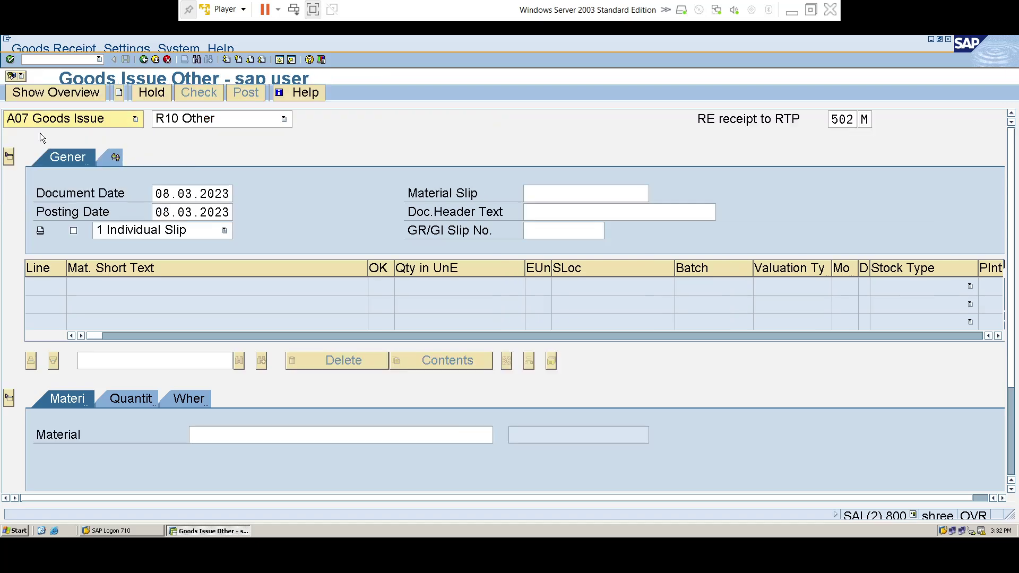
pyautogui.click(174, 119)
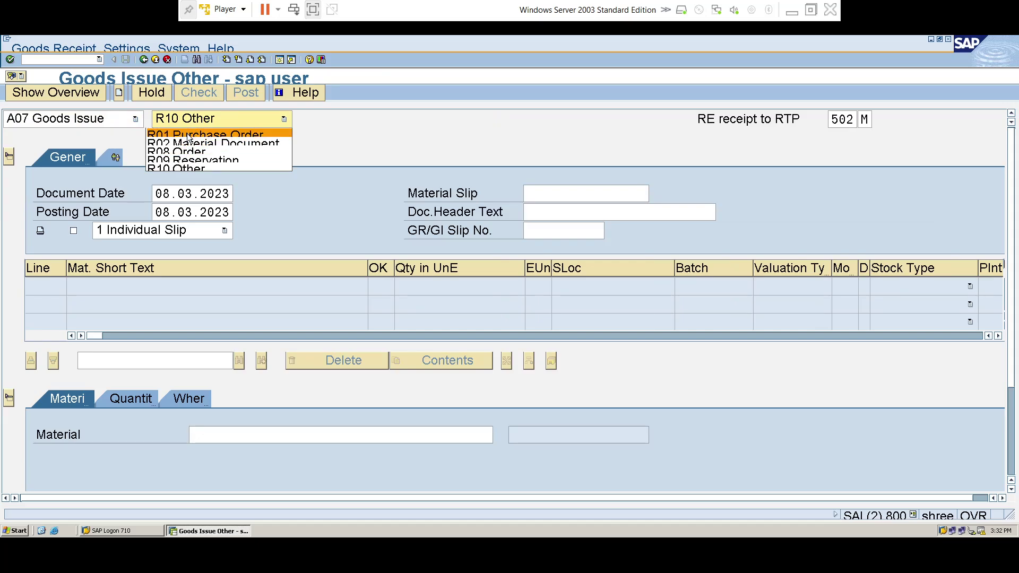
pyautogui.click(189, 136)
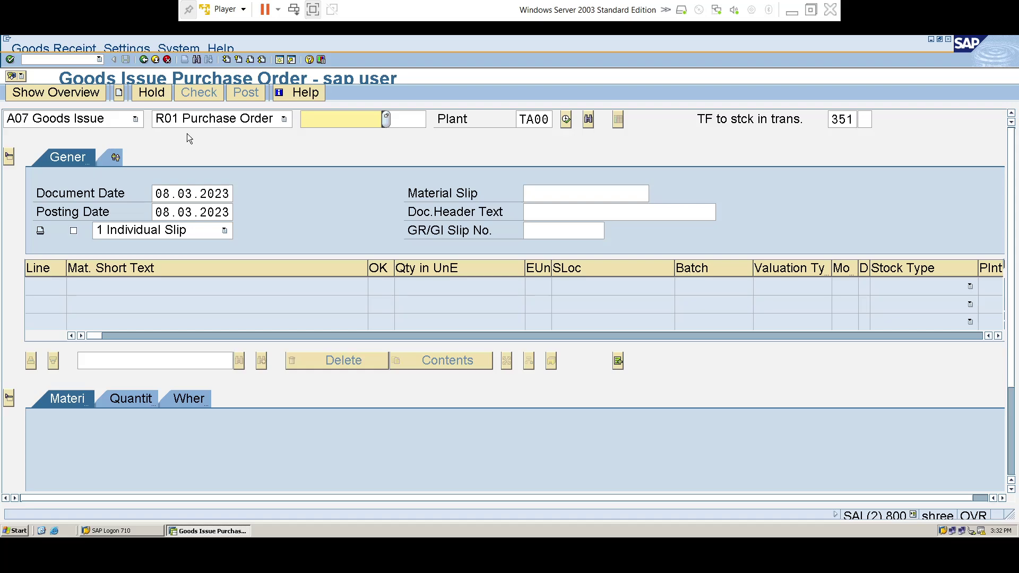
# Enter the number of the newly created stock transport order and load its item into the goods issue
pyautogui.write('4')
pyautogui.press('Down')
pyautogui.press('Return')
pyautogui.press('BackSpace')
pyautogui.write('66')
pyautogui.press('Return')
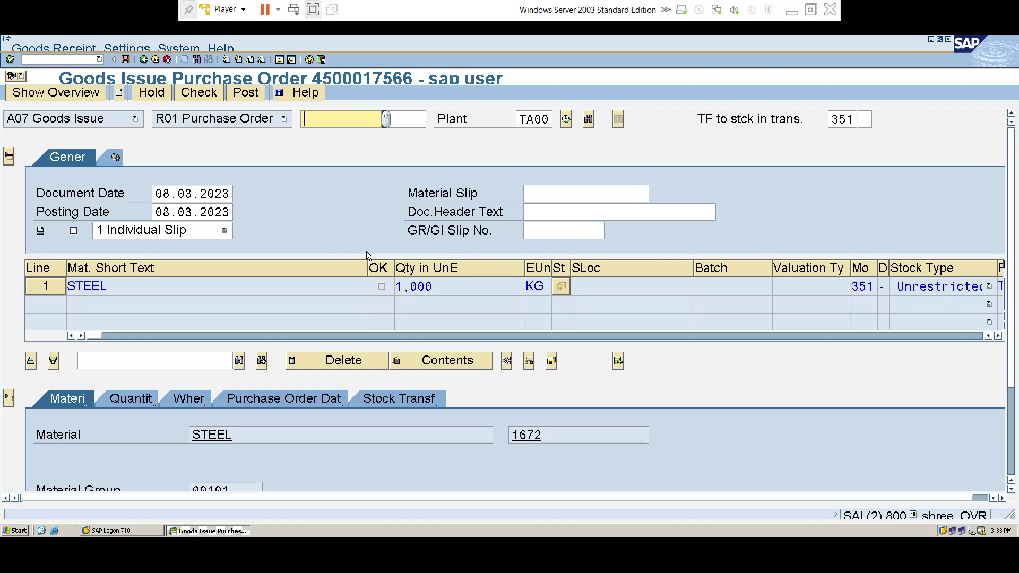
# Mark the STEEL item as OK and check the goods issue document, closing the message log
pyautogui.scroll(-3, 562, 178)
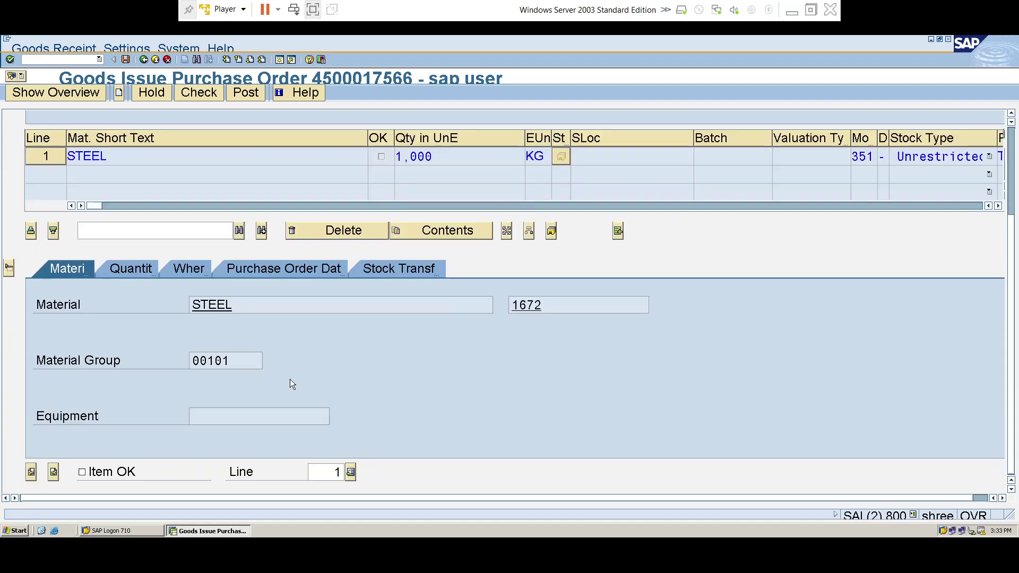
pyautogui.click(82, 472)
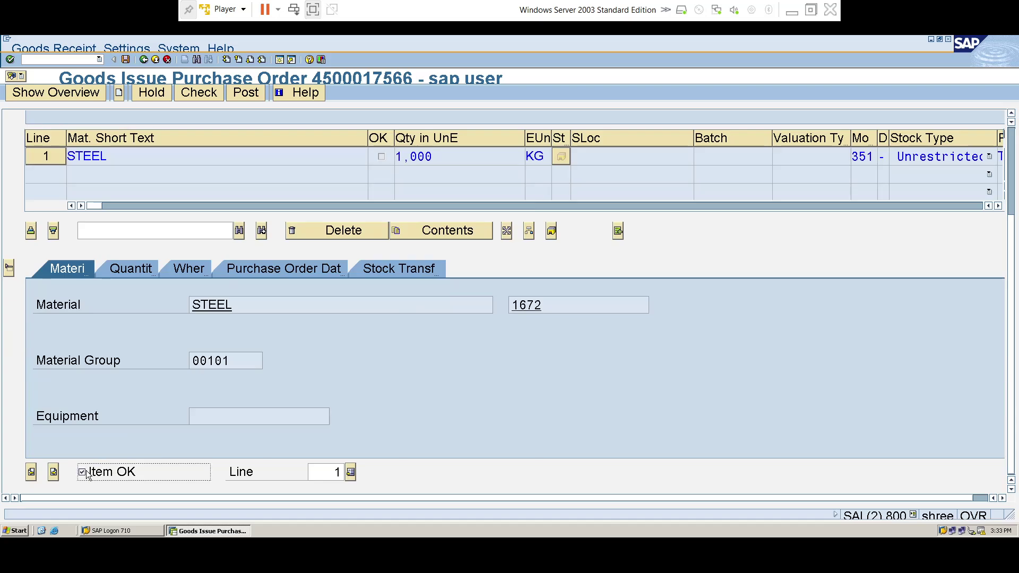
pyautogui.click(206, 92)
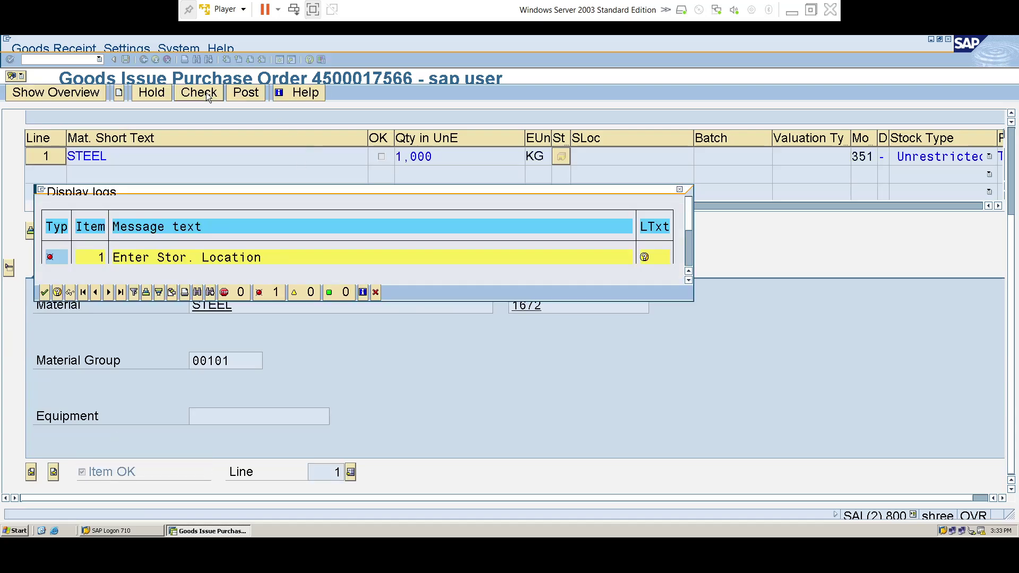
pyautogui.press('Return')
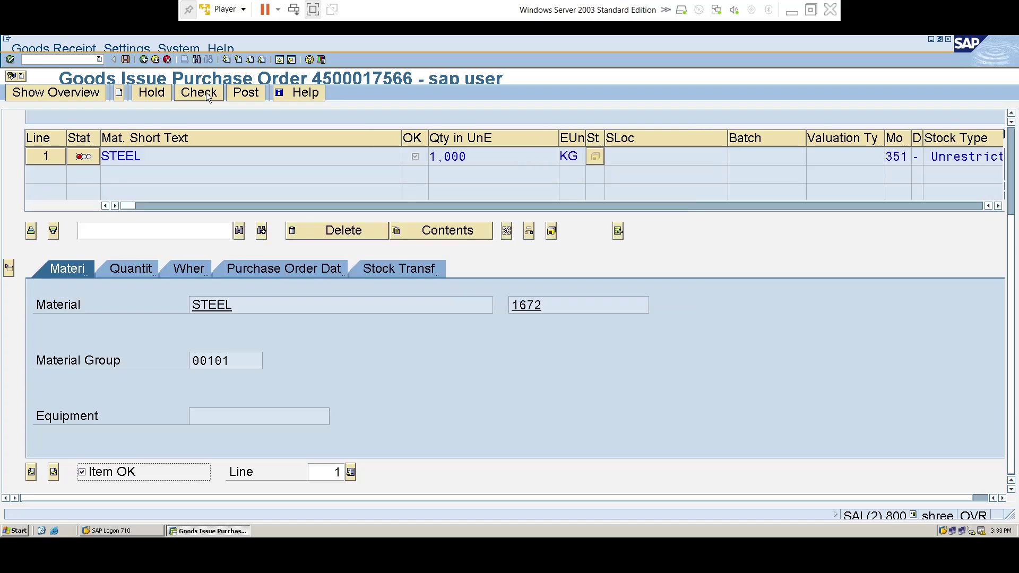
# Set the issuing storage location to SL01 for the STEEL item and post the goods issue
pyautogui.click(173, 269)
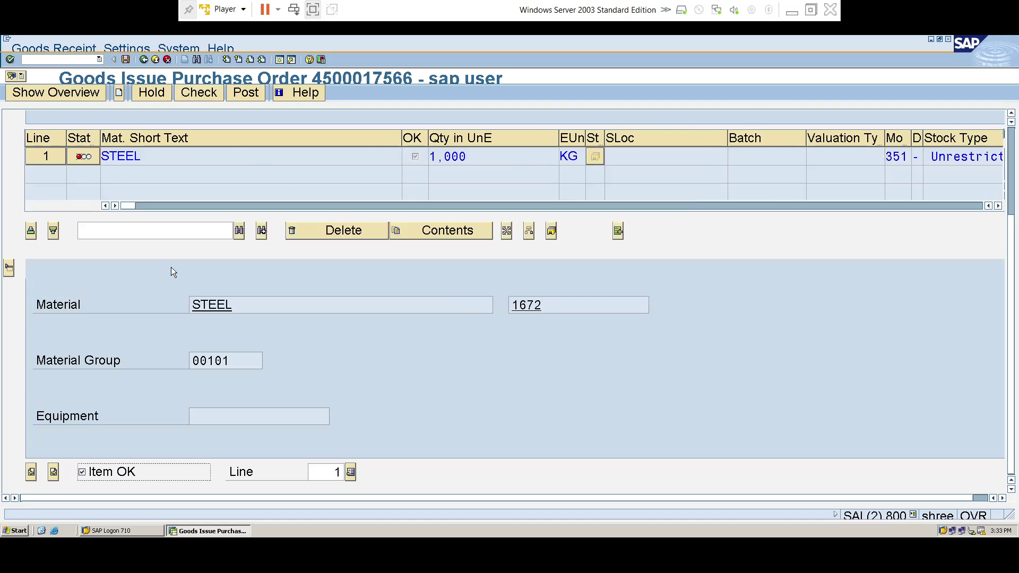
pyautogui.click(218, 361)
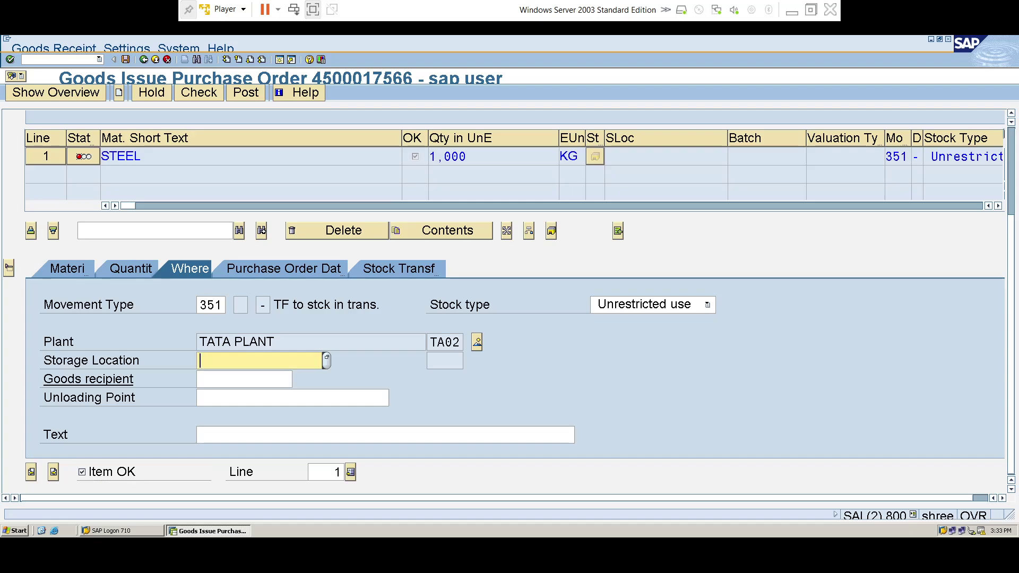
pyautogui.write('SL01')
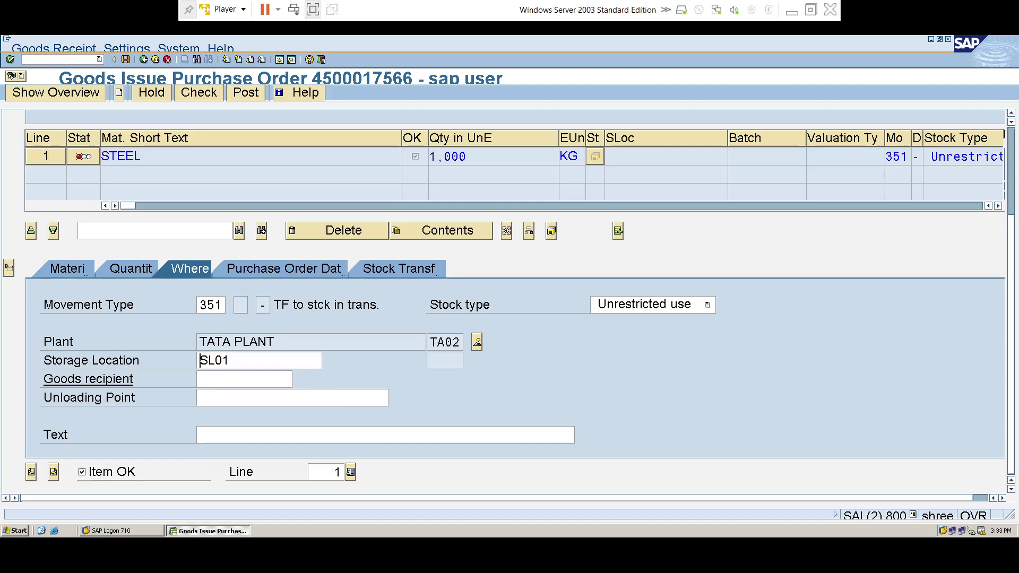
pyautogui.press('Return')
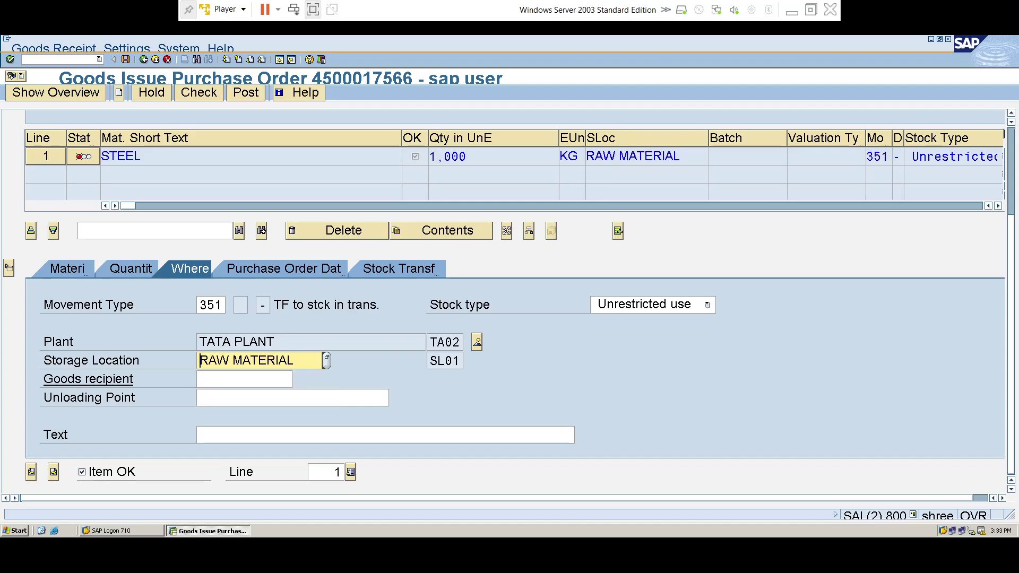
pyautogui.click(247, 96)
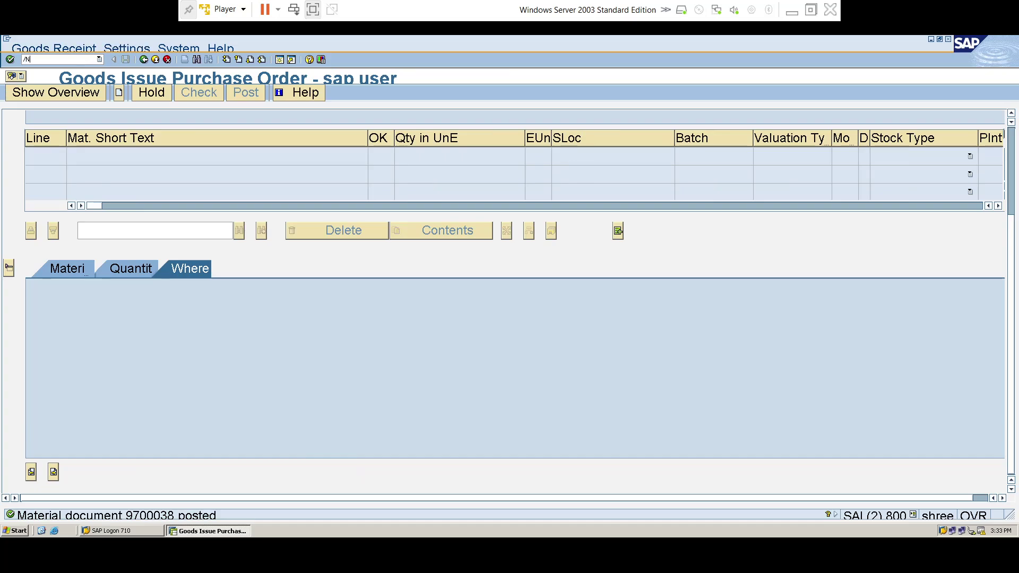
# Open the stock overview and run it for material 1672 in plant TA00, storage location SL01
pyautogui.write('BE')
pyautogui.press('Return')
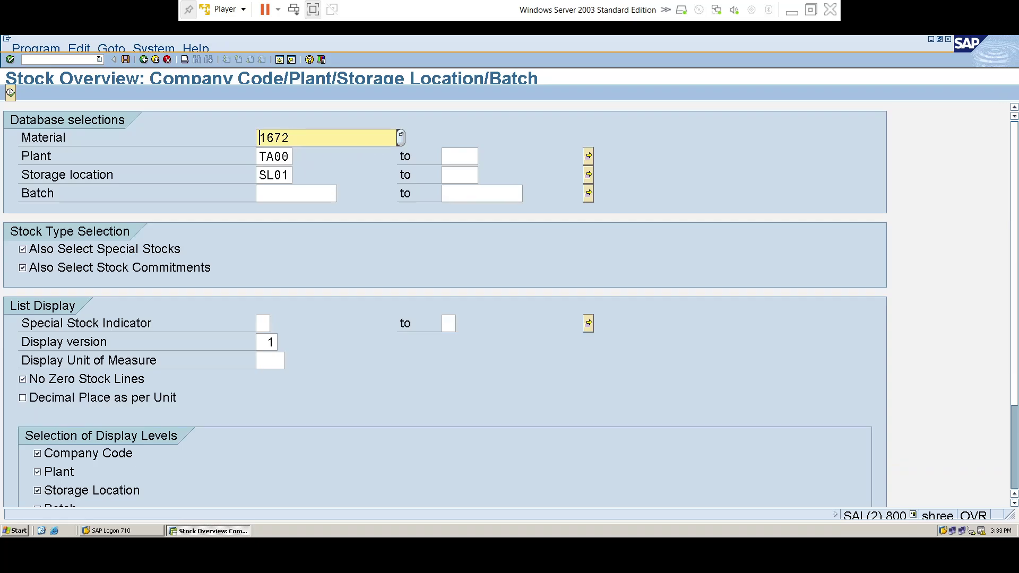
pyautogui.click(12, 94)
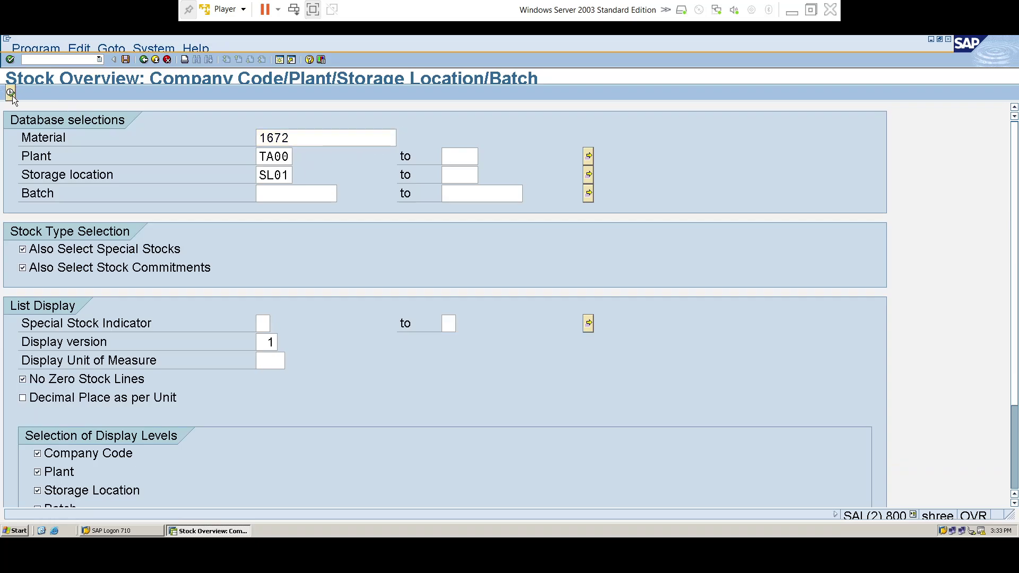